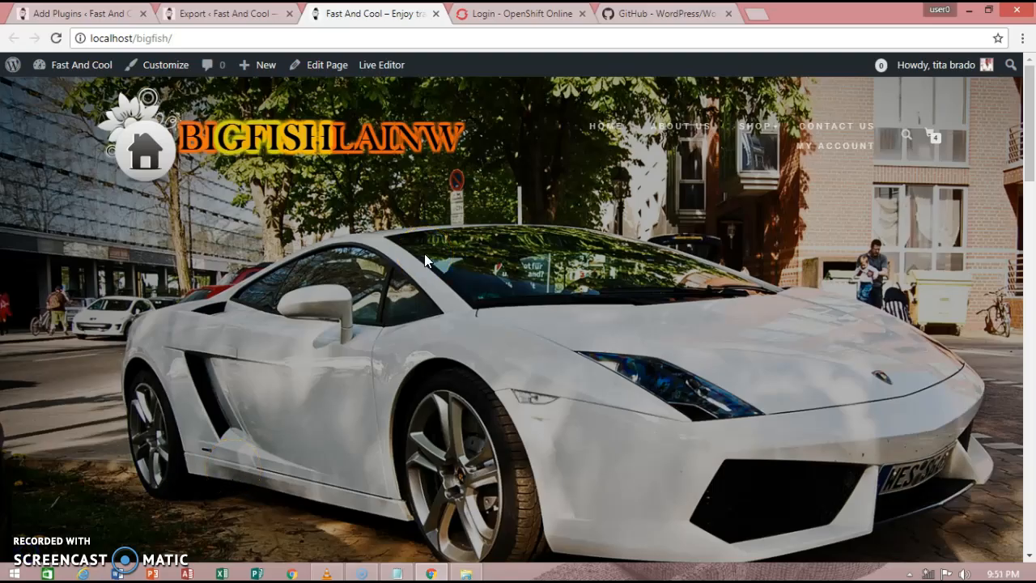
Step: Scroll the local Fast And Cool home page, then return to the all-in-one plugin search results
drag(1031, 171, 1033, 121)
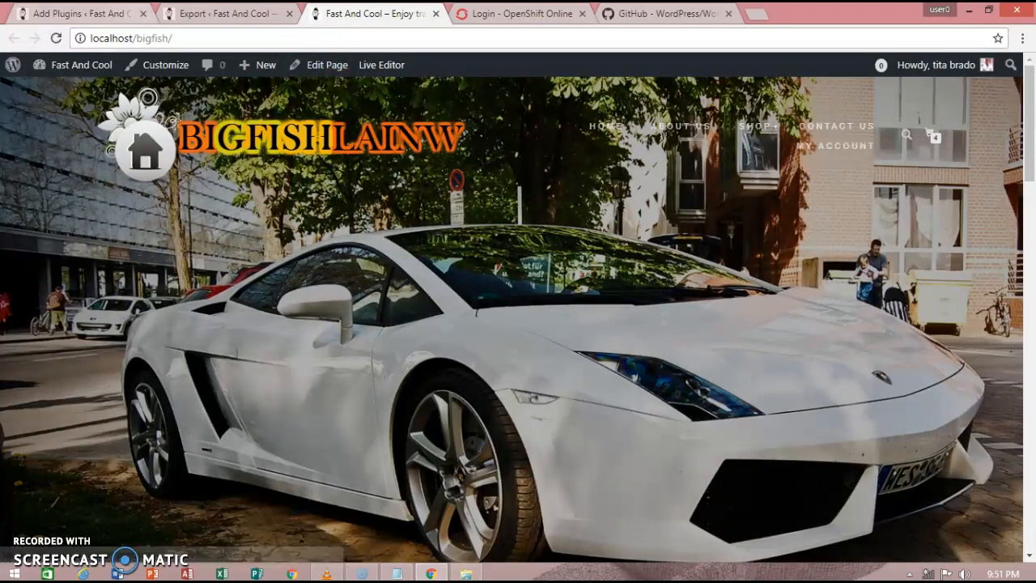
click(122, 13)
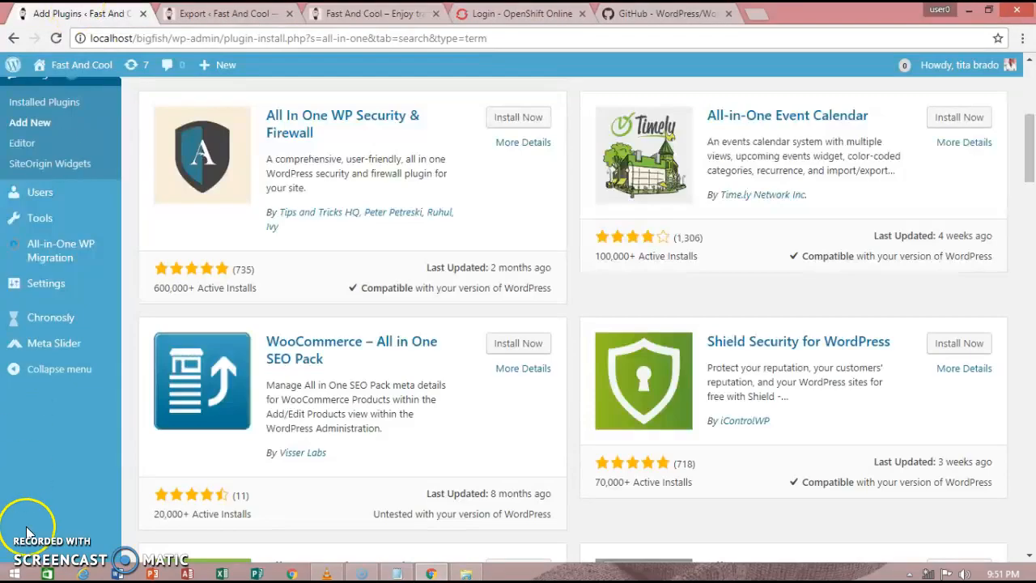
Step: Confirm All-in-One WP Migration is already active, then move to its Export page
mouse_move(81, 320)
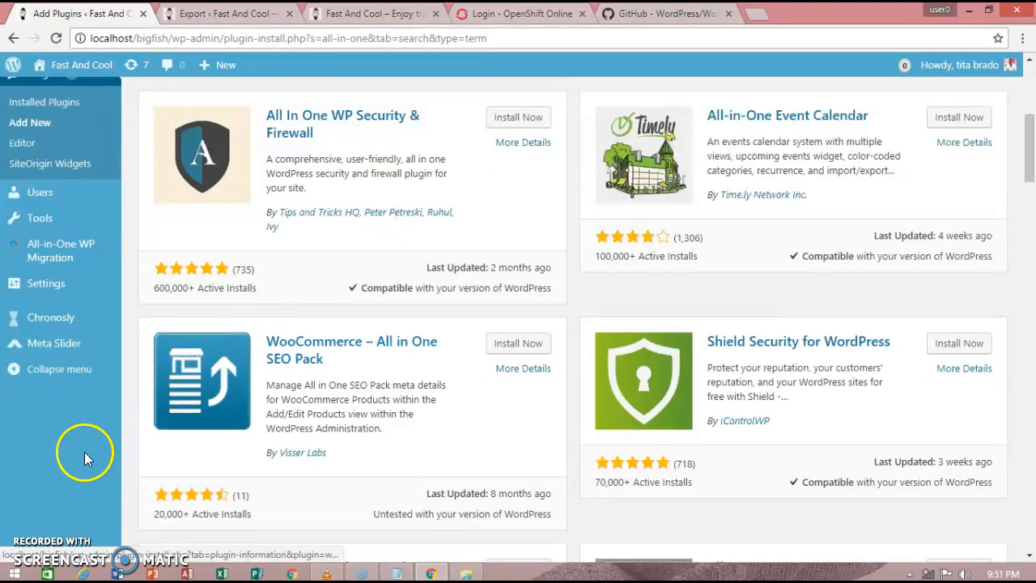
drag(1031, 172, 1032, 130)
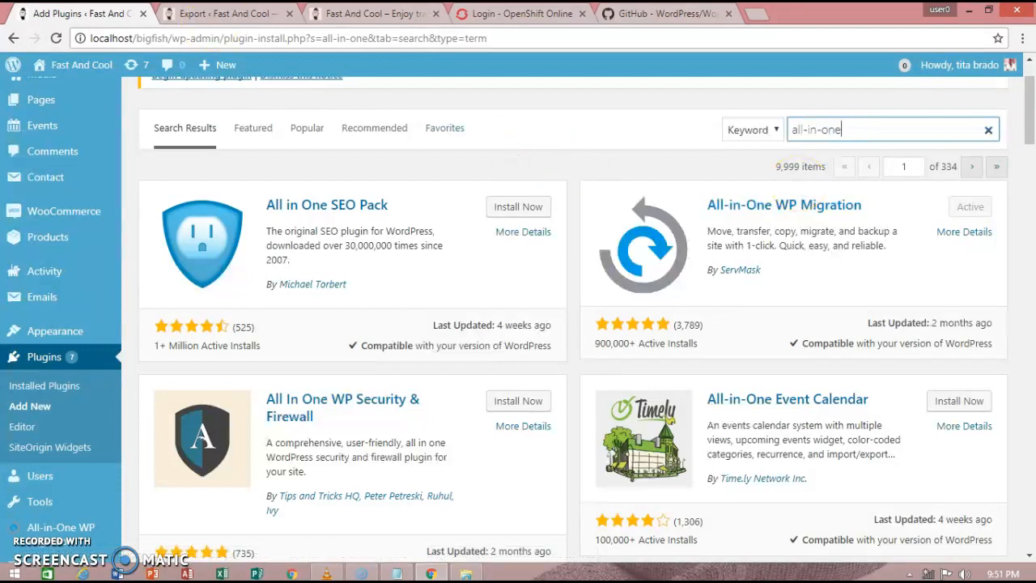
key(ctrl+Tab)
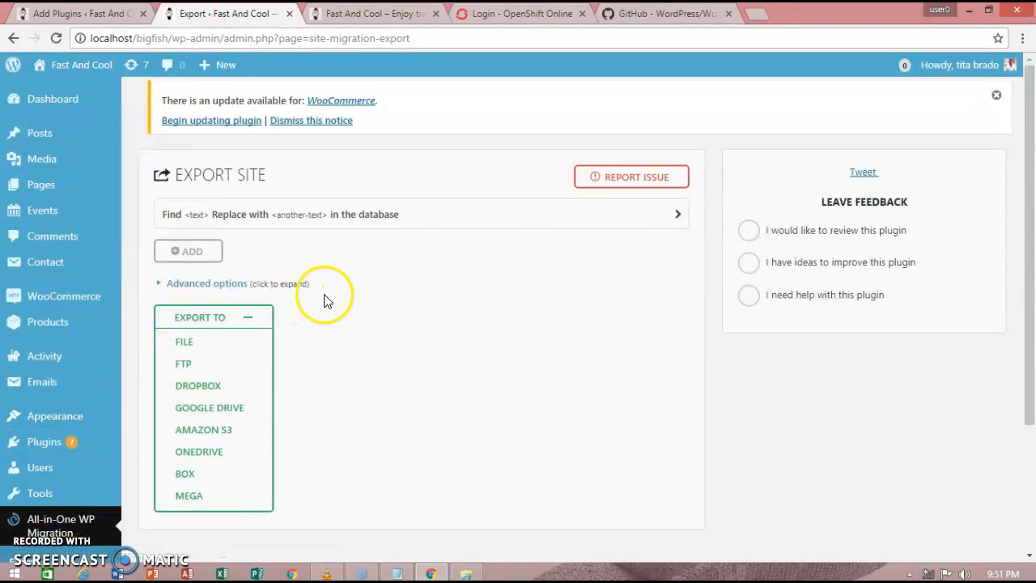
Step: Export the whole local site to a file and download the 179 MB localhost package
click(181, 341)
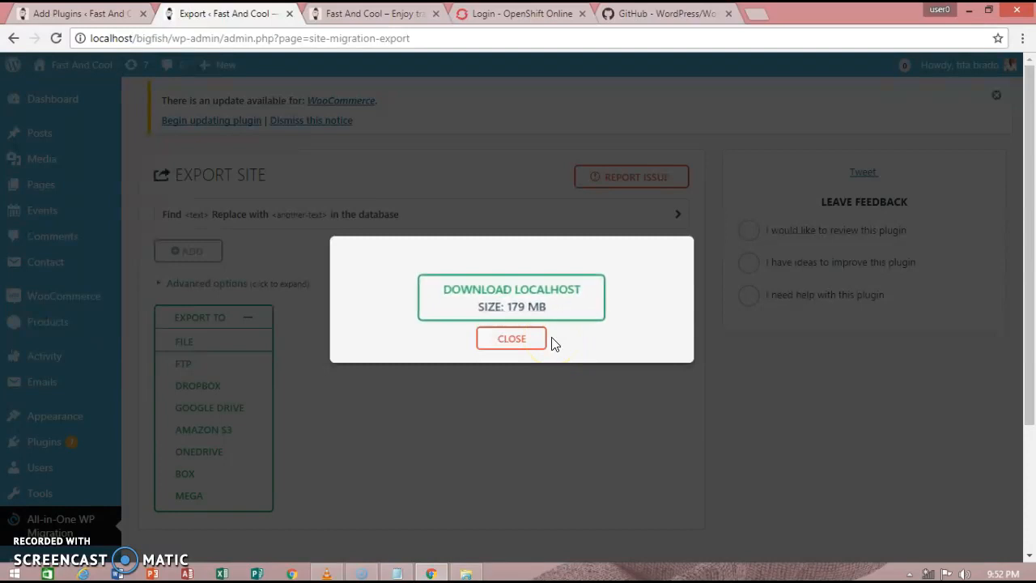
click(532, 341)
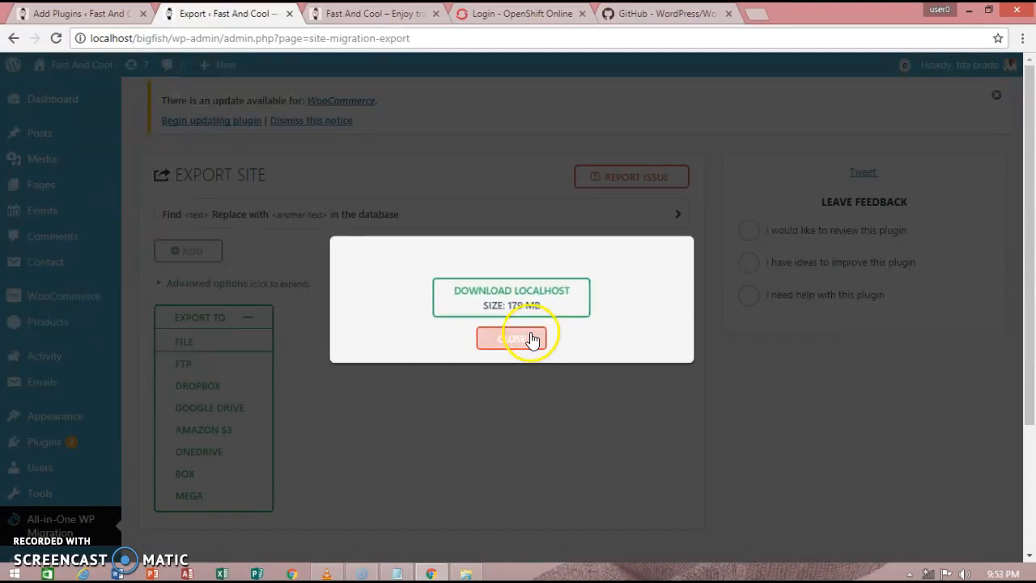
click(505, 303)
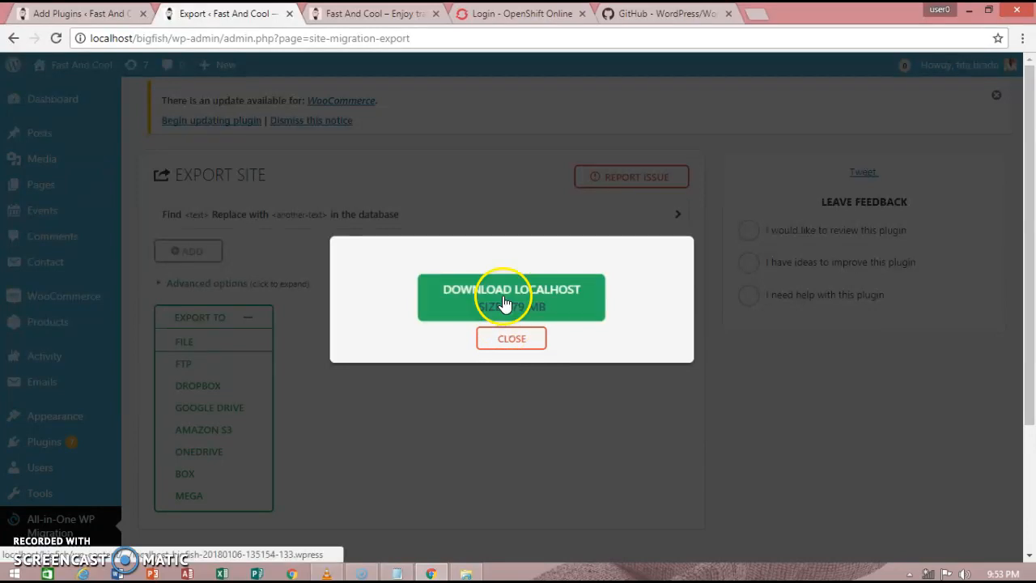
click(488, 341)
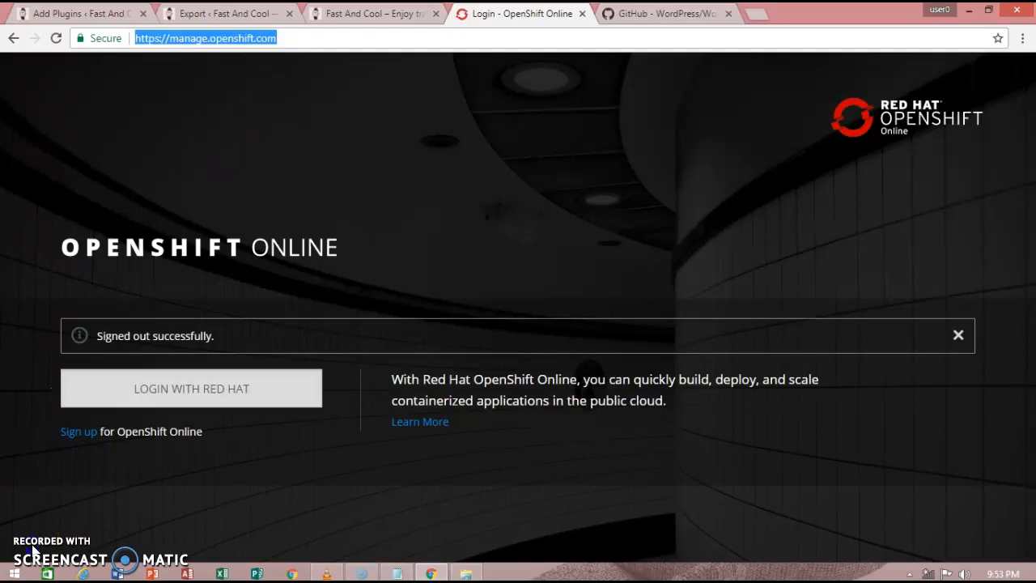
Step: Go to openshift.com and reach the OpenShift Online account sign-in page
click(337, 40)
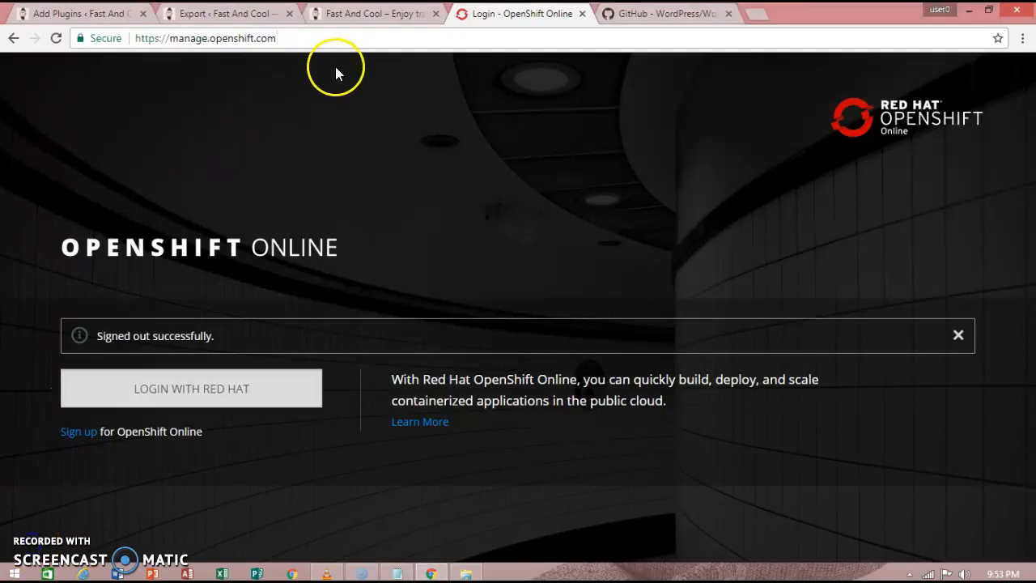
triple_click(319, 35)
text(o)
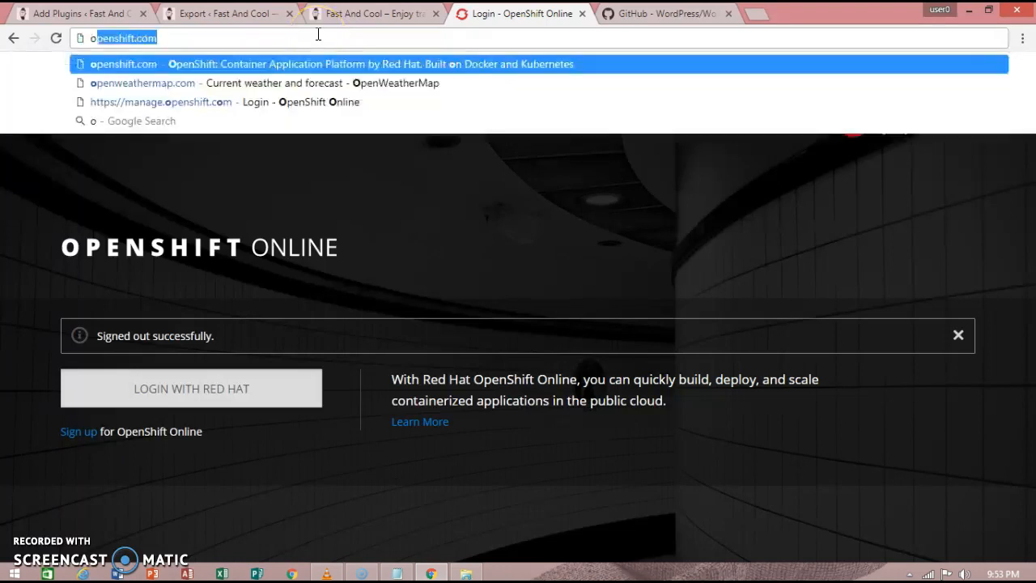
key(Return)
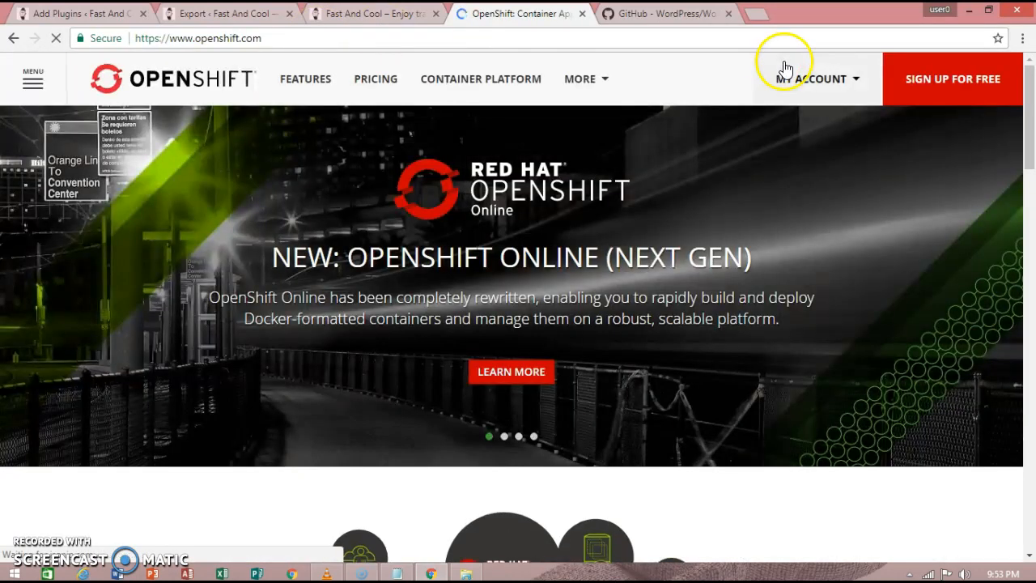
click(935, 89)
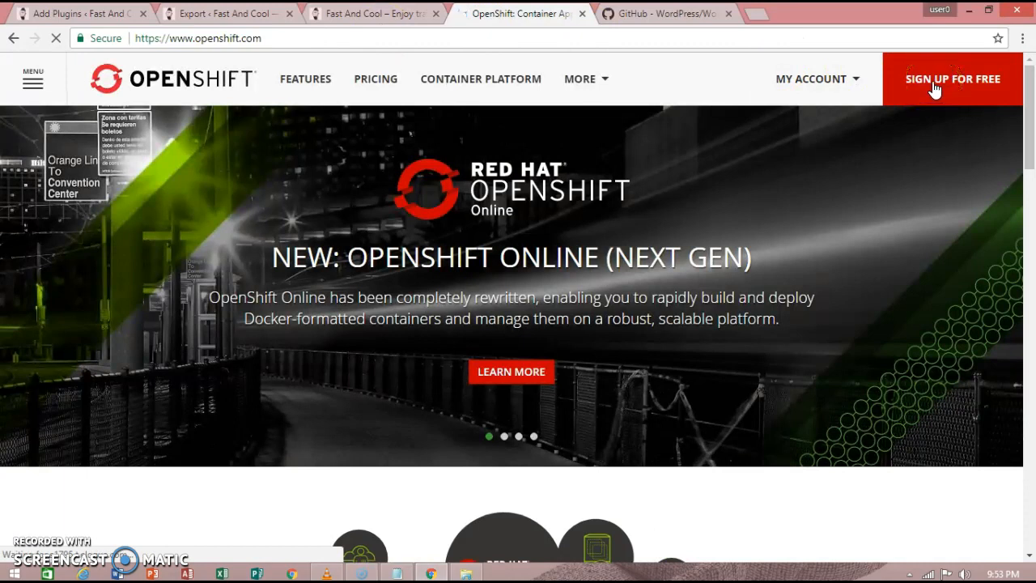
click(857, 81)
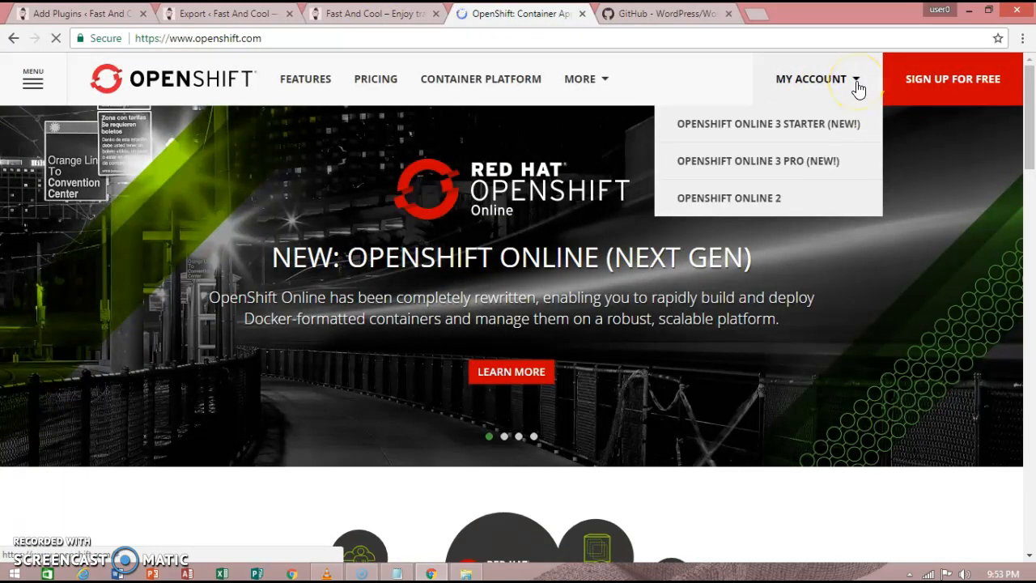
click(813, 177)
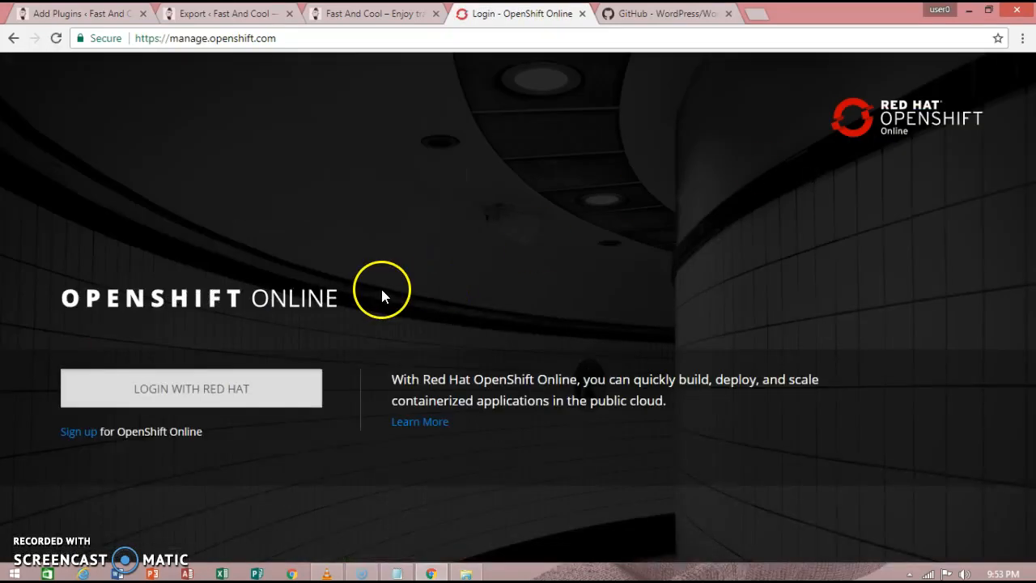
Step: Log in with the Red Hat account's saved e-mail address and password
click(182, 395)
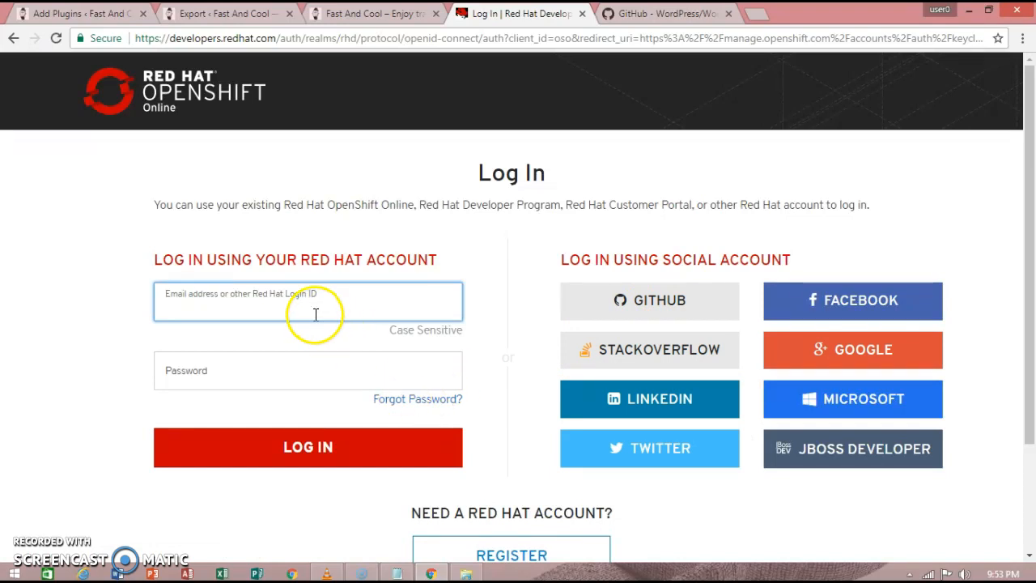
text(ti)
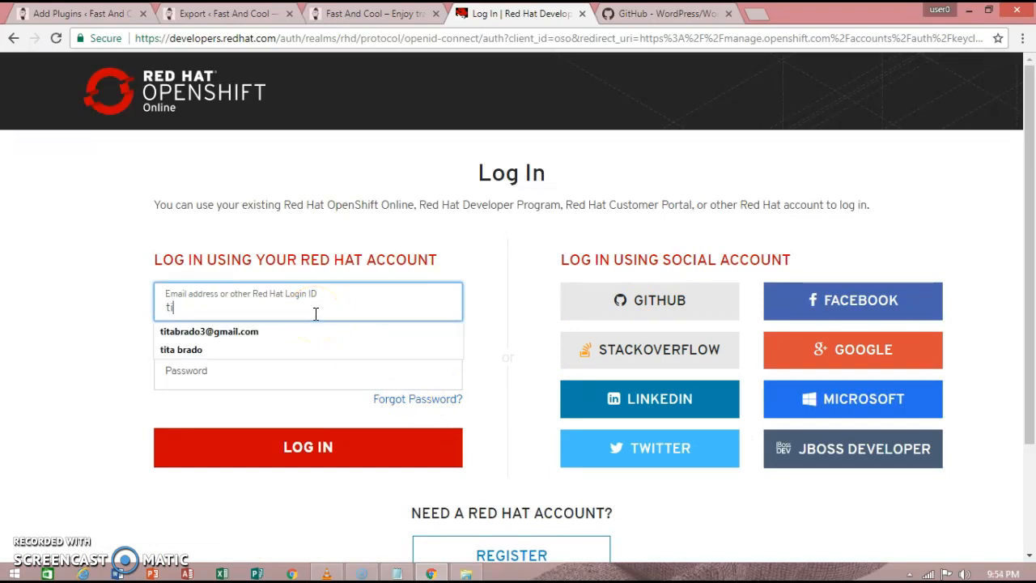
click(243, 331)
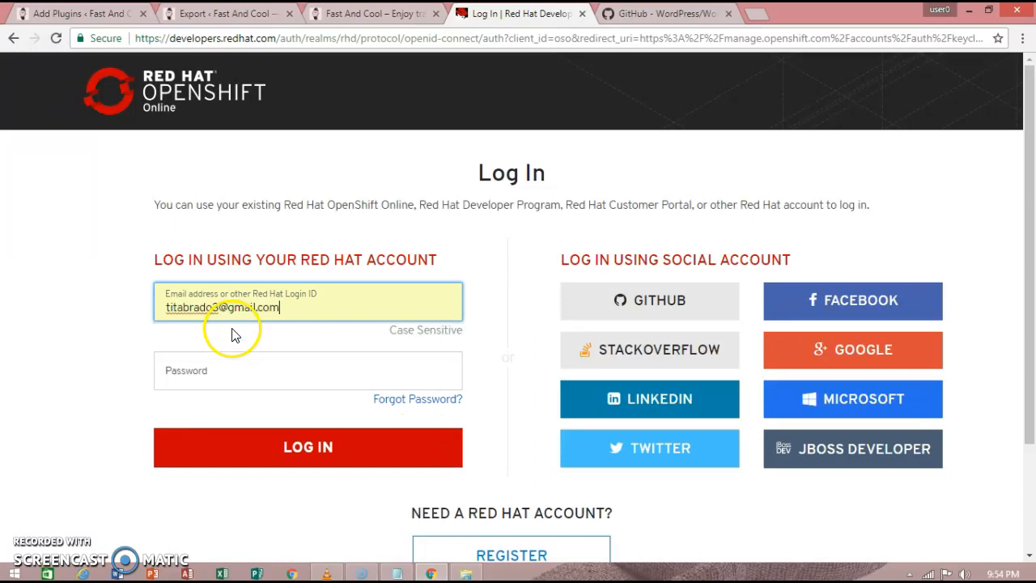
click(204, 379)
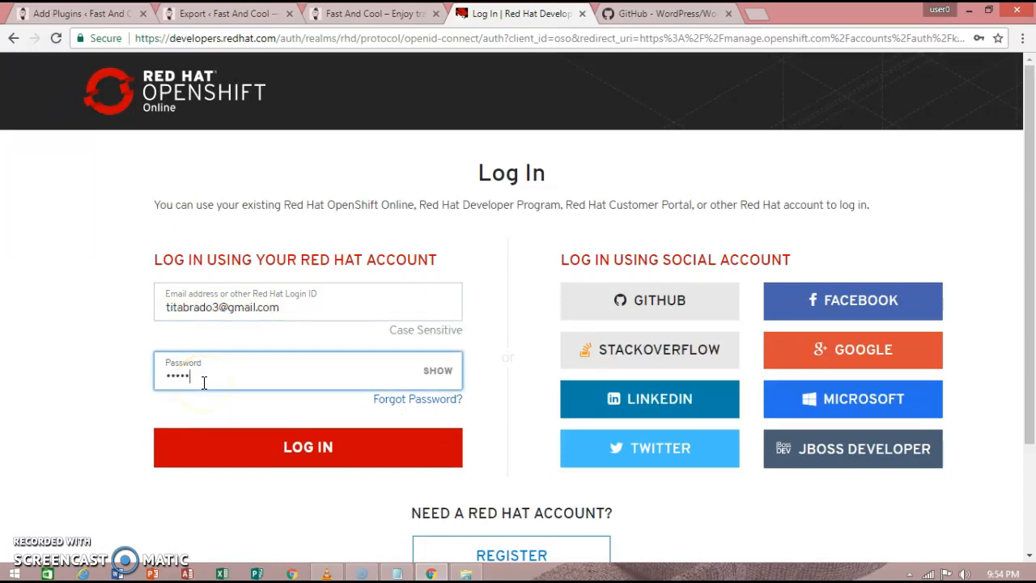
text(•)
key(Return)
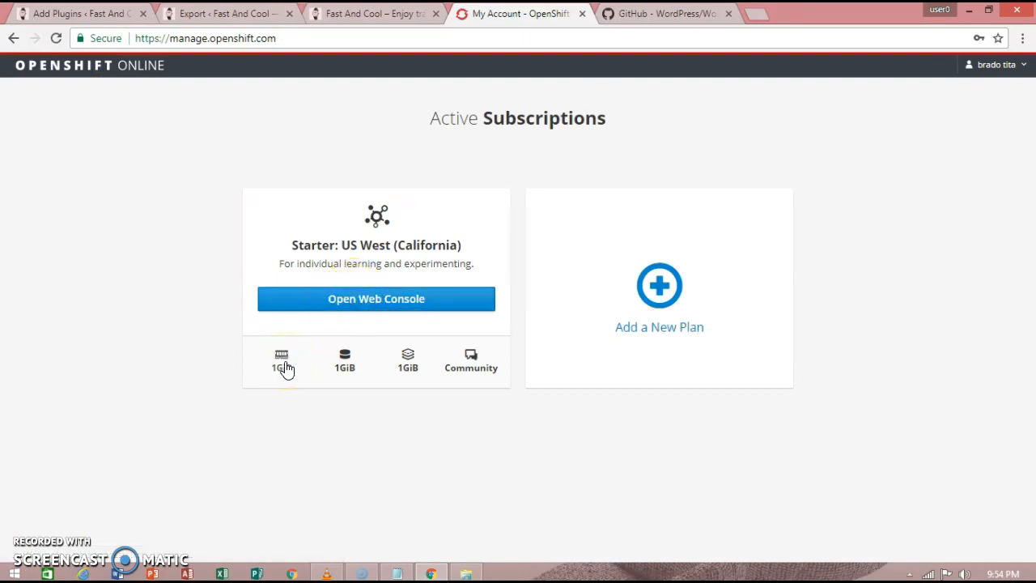
Step: In the web console, create project tita-wordpress with display name 'my wordpress site' and open it
click(364, 366)
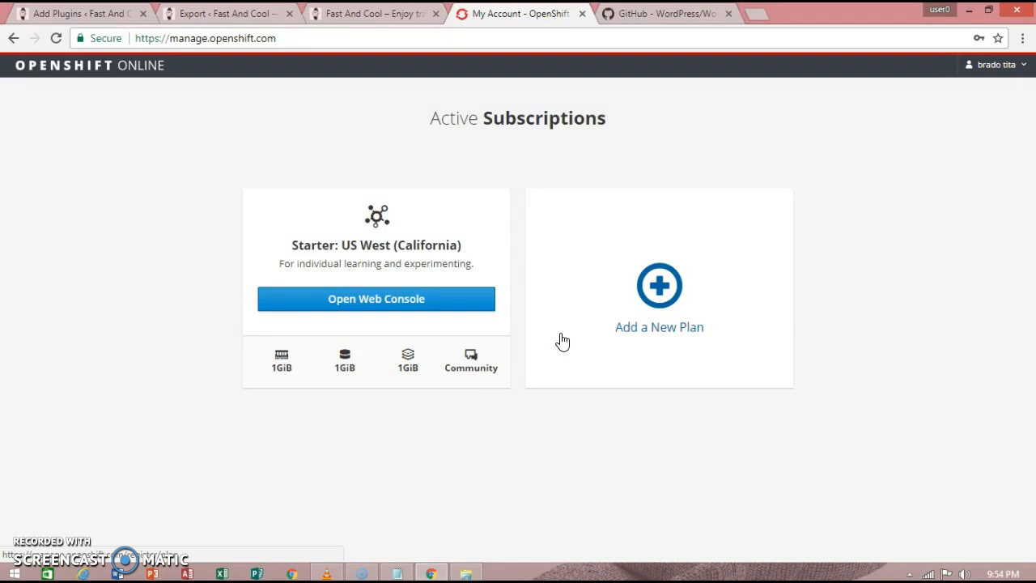
click(412, 303)
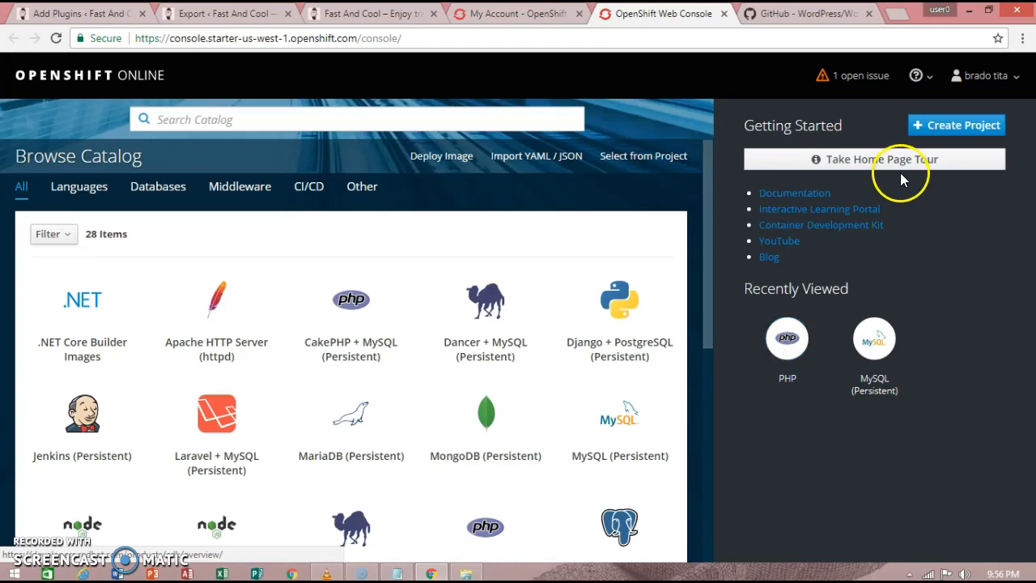
click(960, 126)
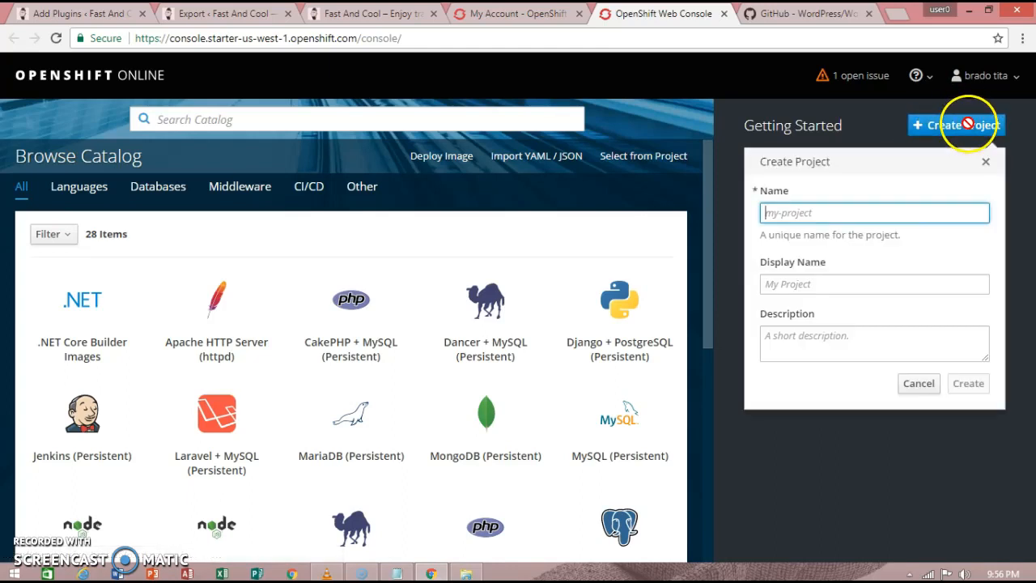
click(823, 213)
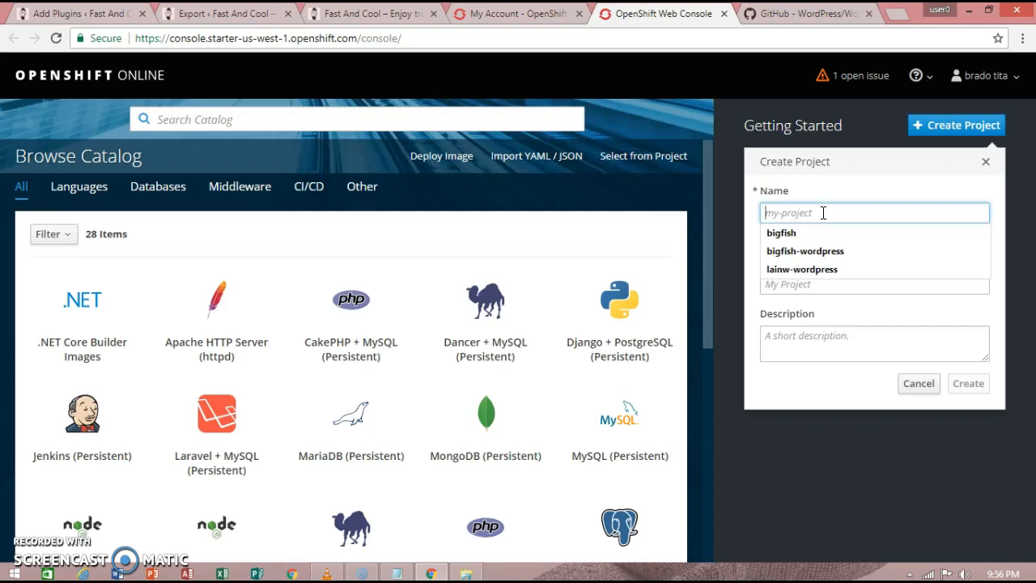
text(tita-wordpress)
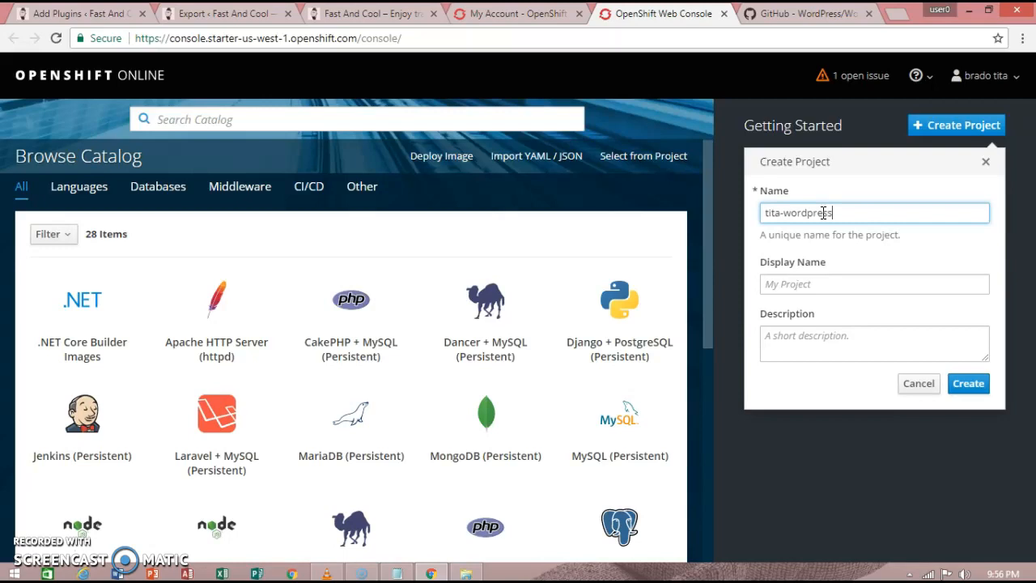
click(799, 283)
text(my)
click(802, 306)
click(969, 383)
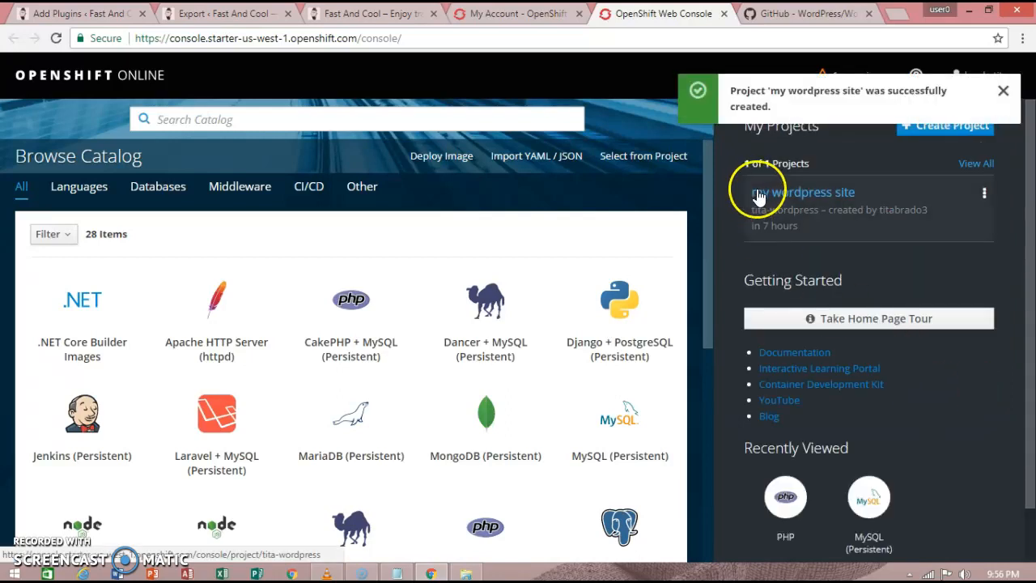
click(799, 212)
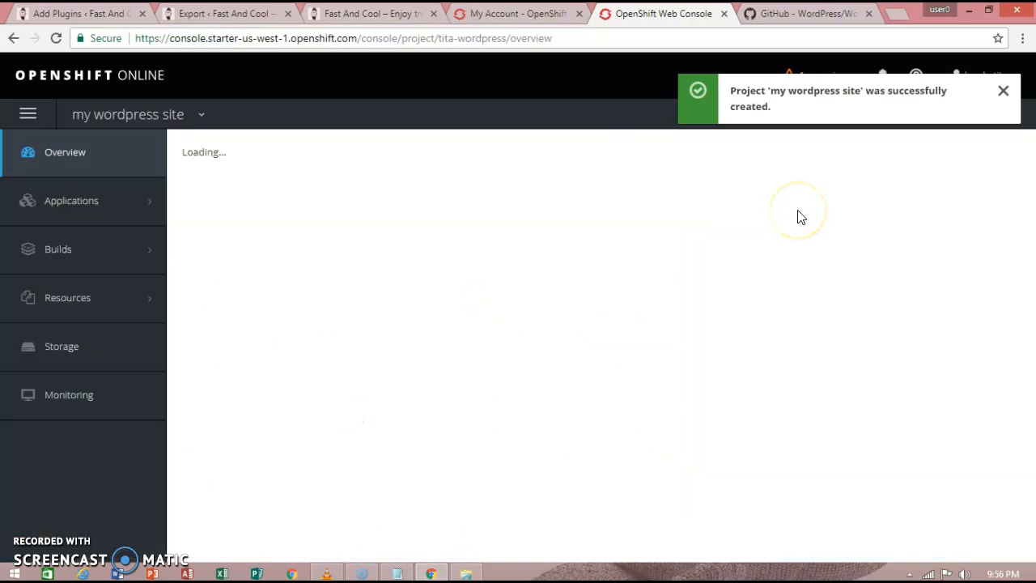
Step: Browse the project's catalog and open the MySQL (Persistent) template
click(535, 231)
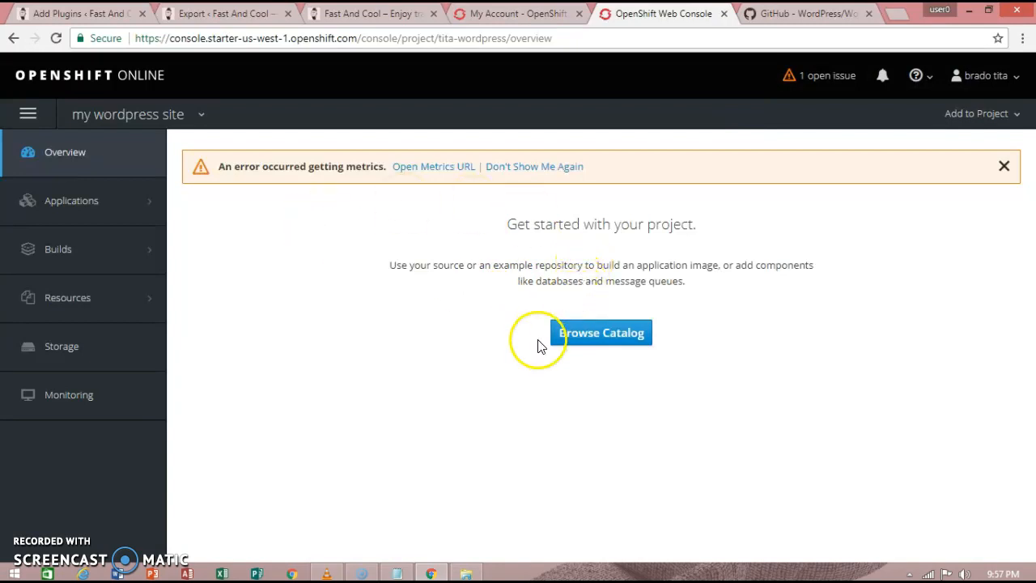
click(575, 343)
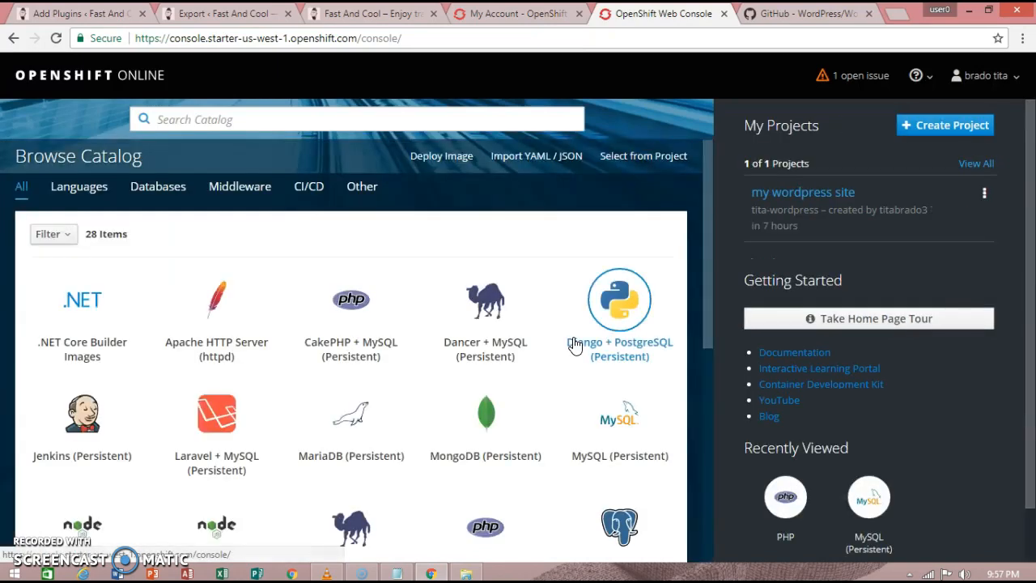
drag(1030, 359, 1031, 417)
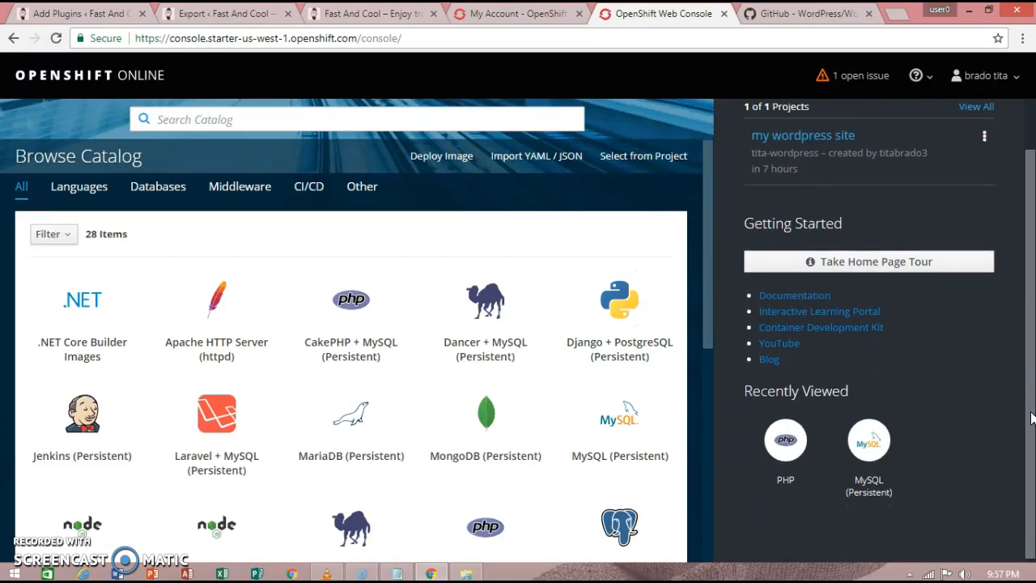
click(872, 448)
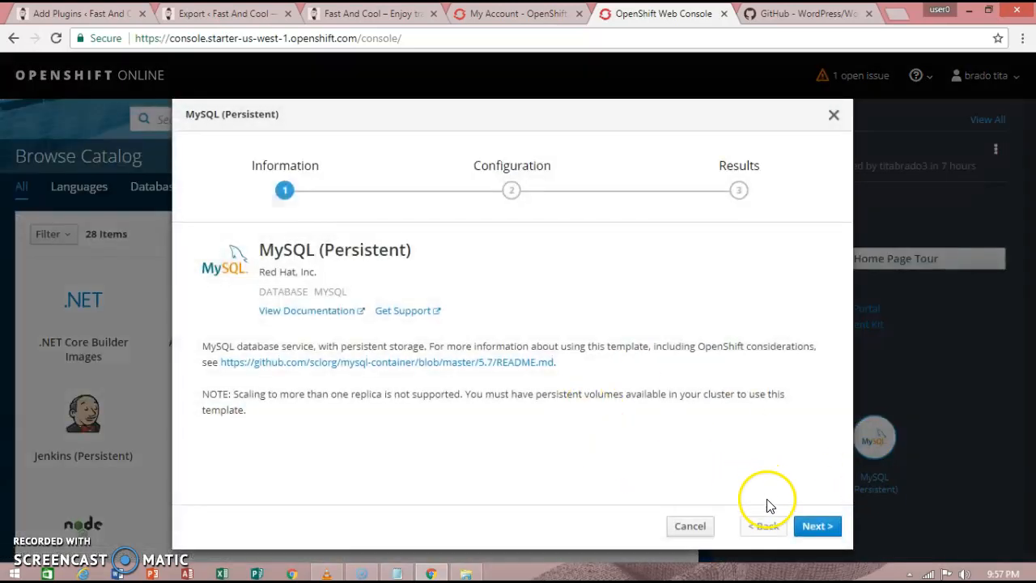
Step: Fill in the MySQL connection username, connection password and root password
click(814, 526)
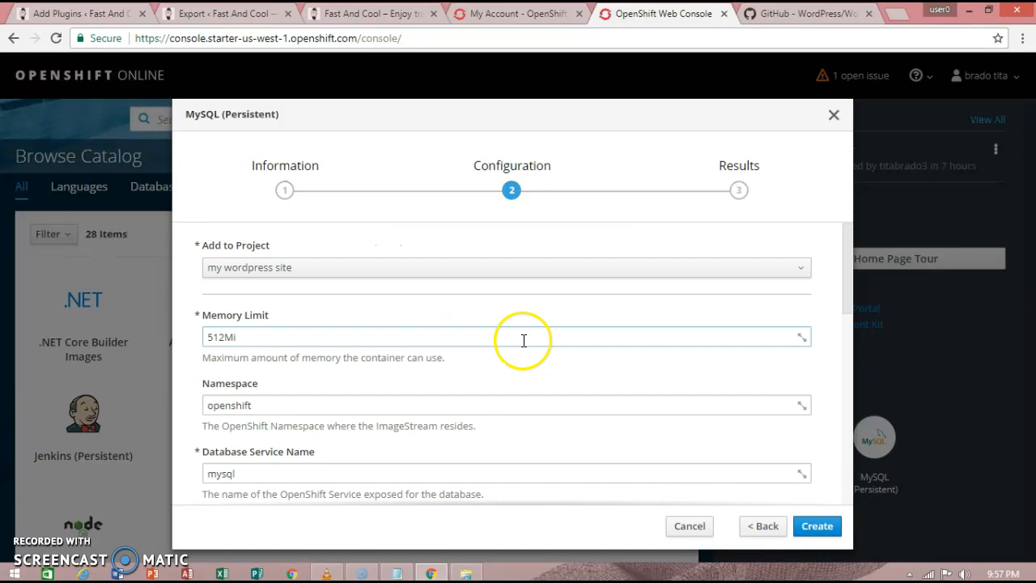
drag(848, 268, 843, 328)
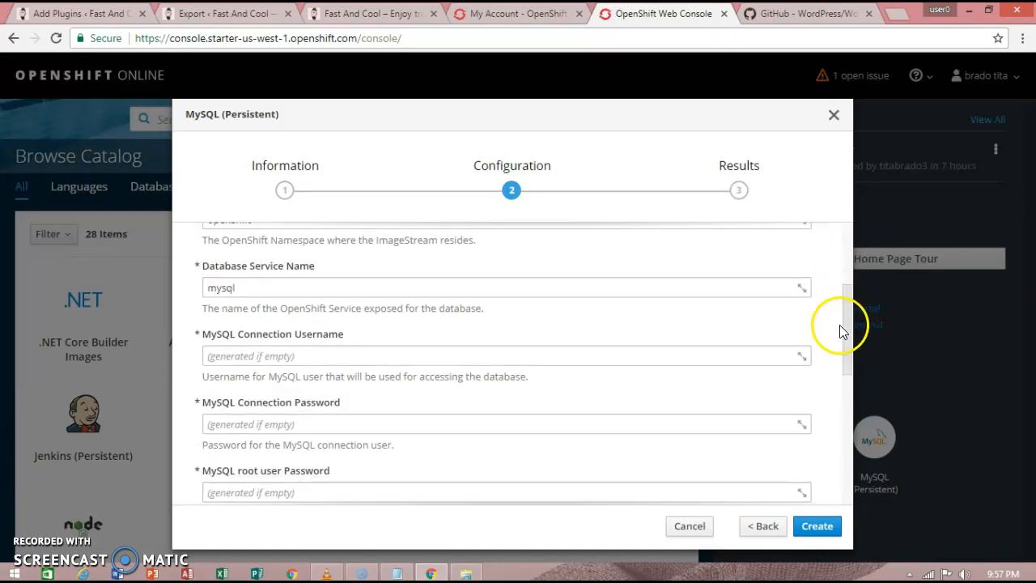
click(415, 359)
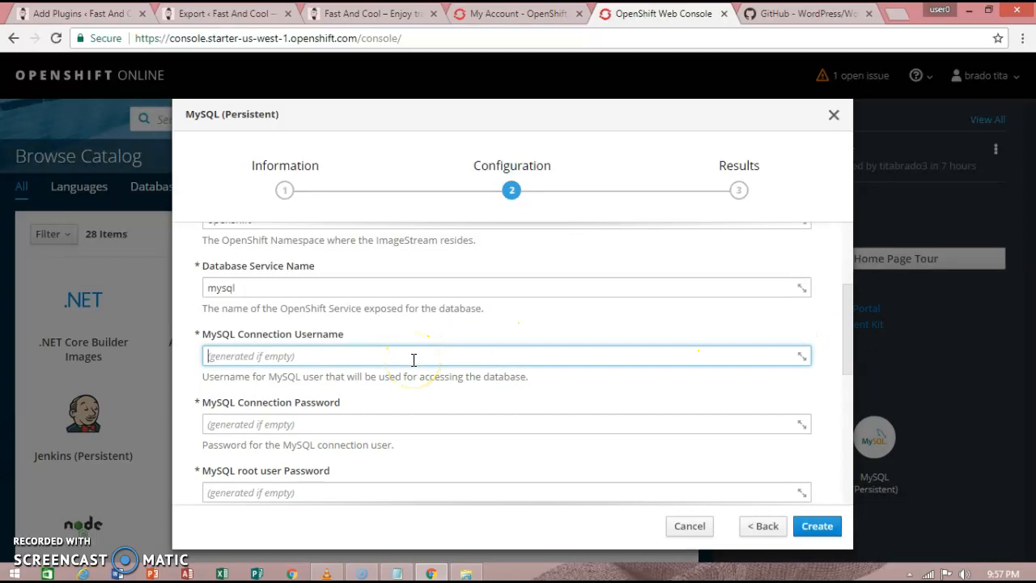
text(wordpr)
click(405, 375)
click(334, 432)
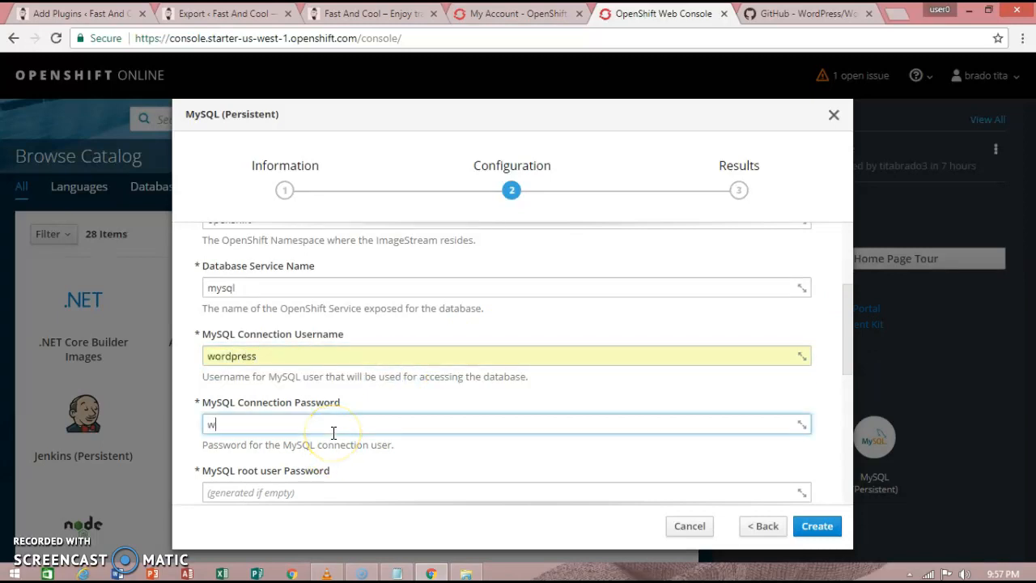
click(307, 486)
text(w)
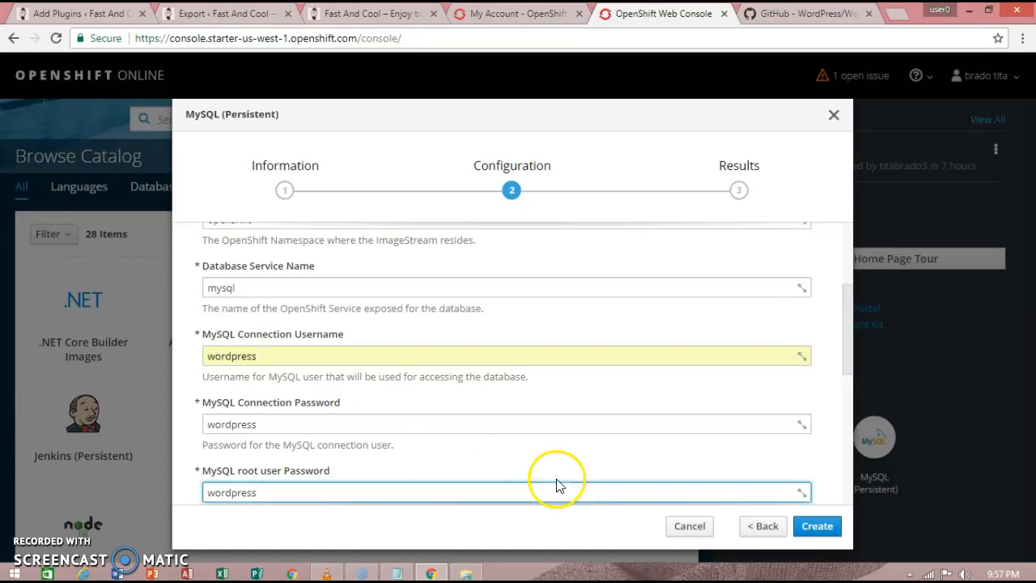
Step: Change the database name from sampledb to wordpress and create the MySQL service
drag(849, 324, 844, 374)
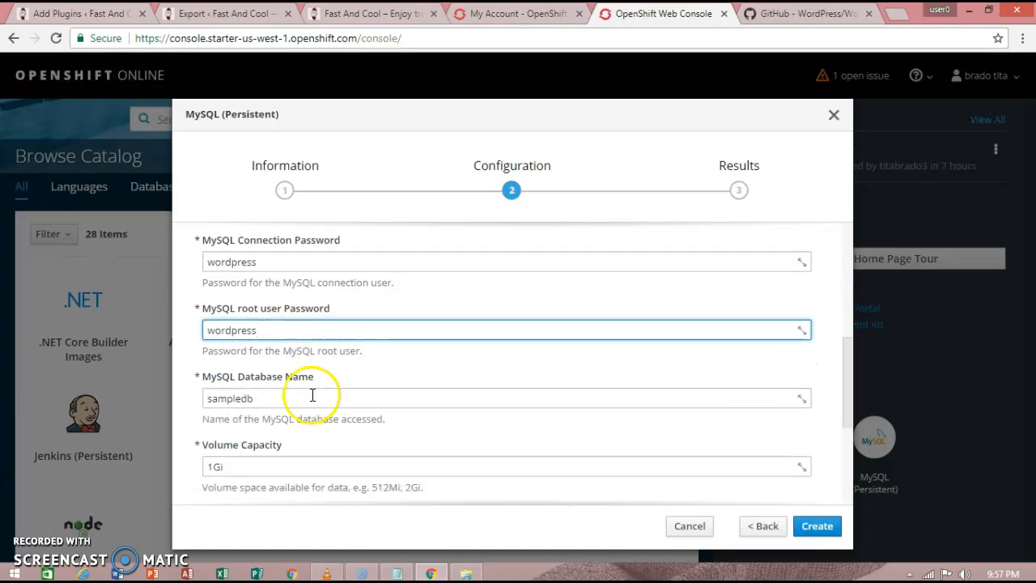
drag(301, 399, 198, 399)
text(w)
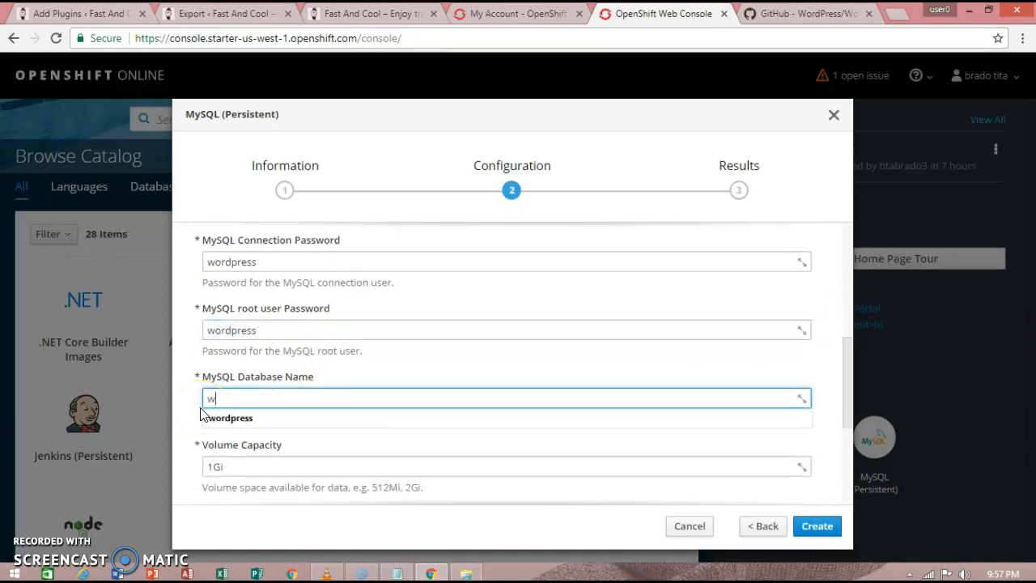
text(ordp)
click(217, 419)
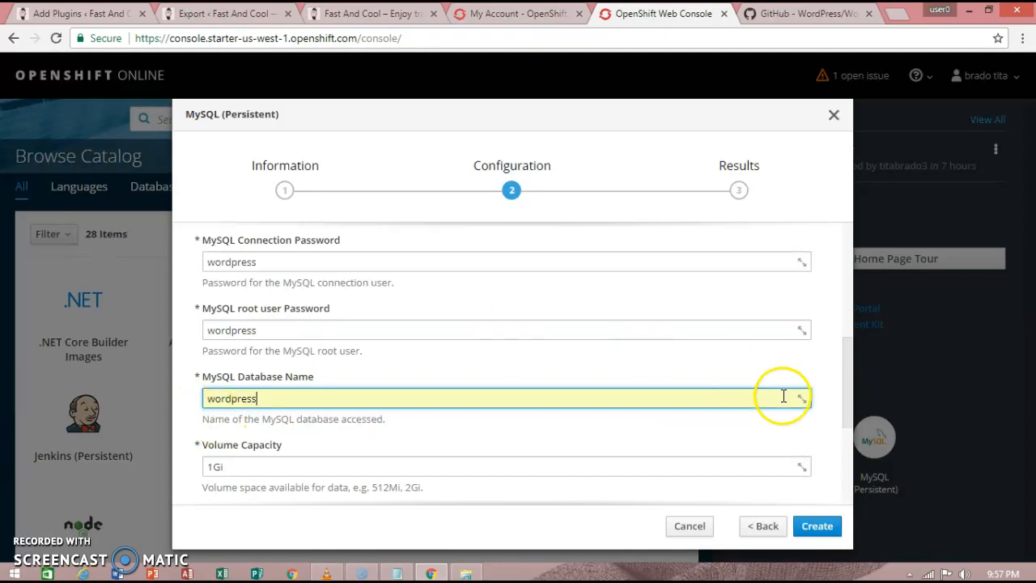
drag(849, 389, 840, 433)
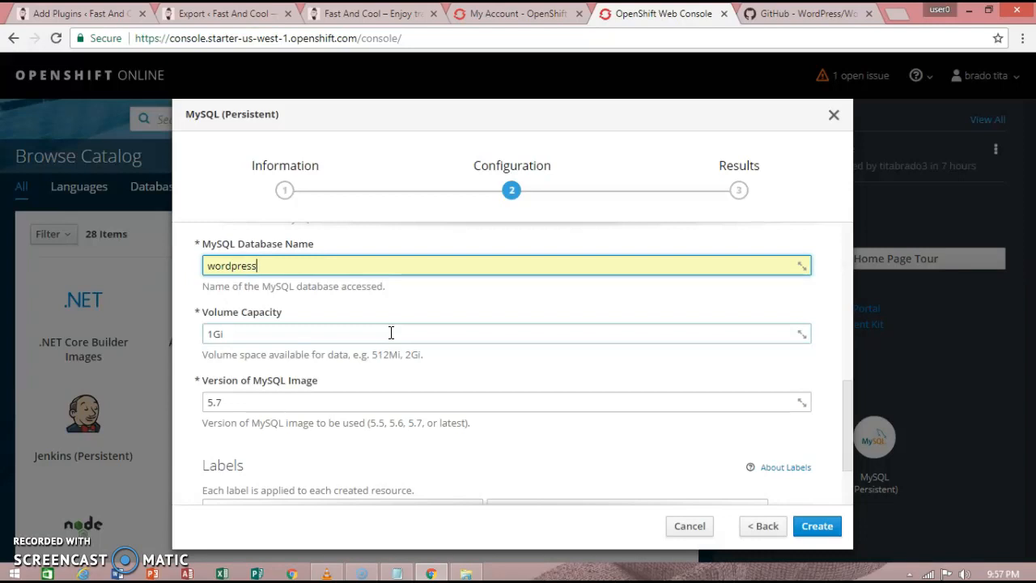
click(816, 528)
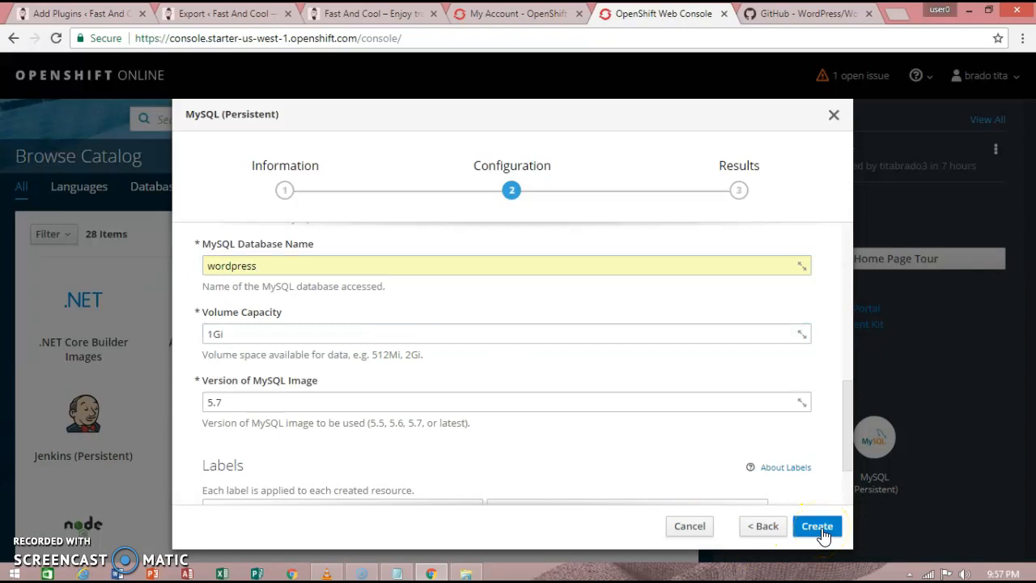
click(818, 527)
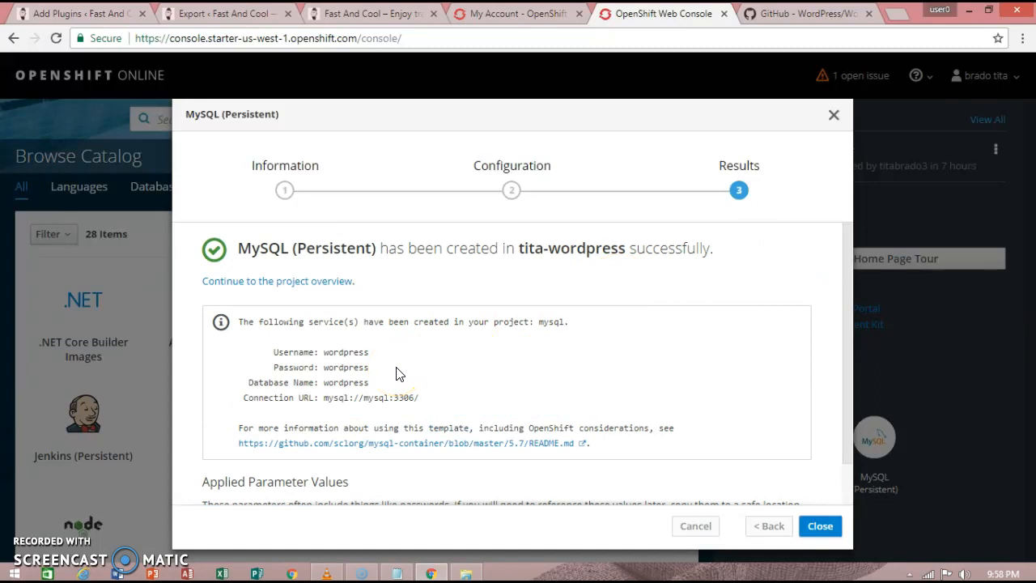
Step: Check the new mysql-persistent deployment in the overview, then return to Browse Catalog
click(231, 283)
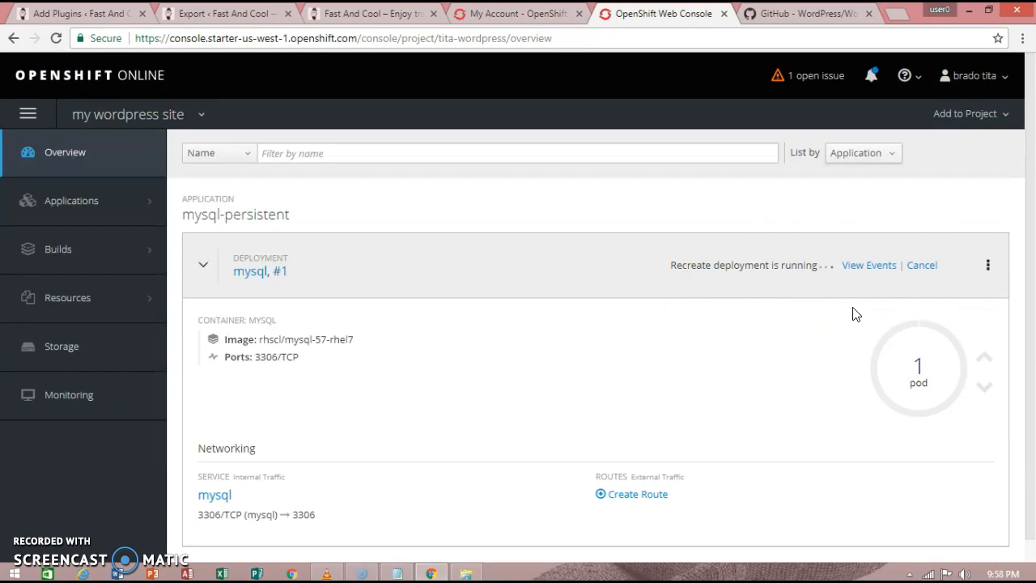
click(984, 116)
click(940, 142)
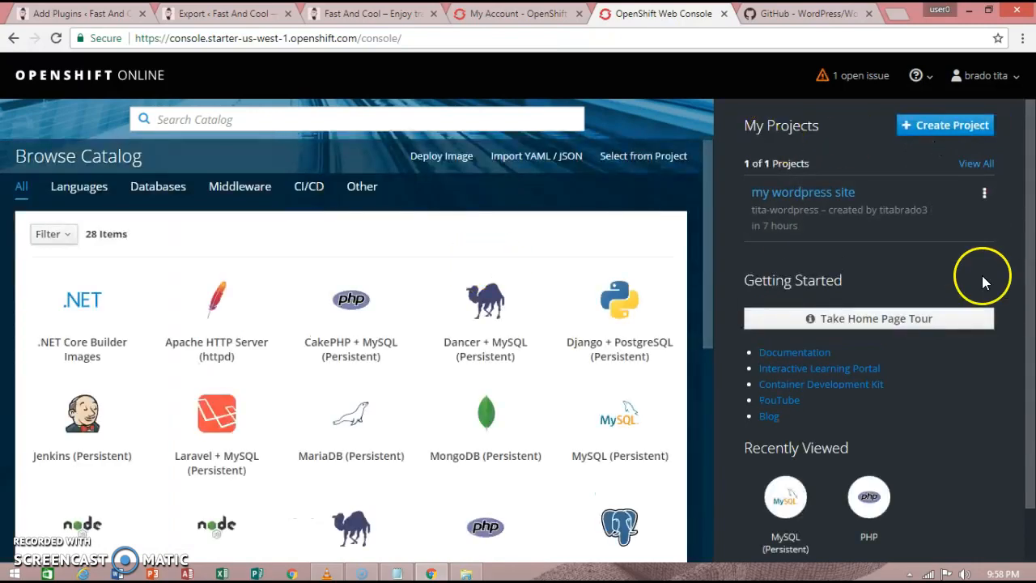
Step: Start a PHP 7.0 application named wordpress, then go to the GitHub tab for its repository
drag(1029, 263, 1025, 301)
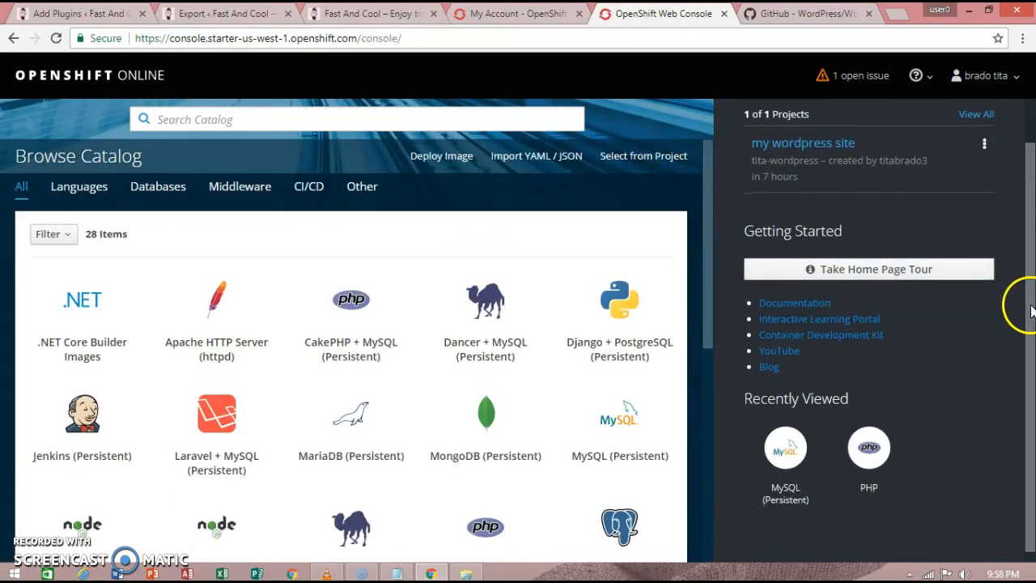
click(877, 458)
click(812, 528)
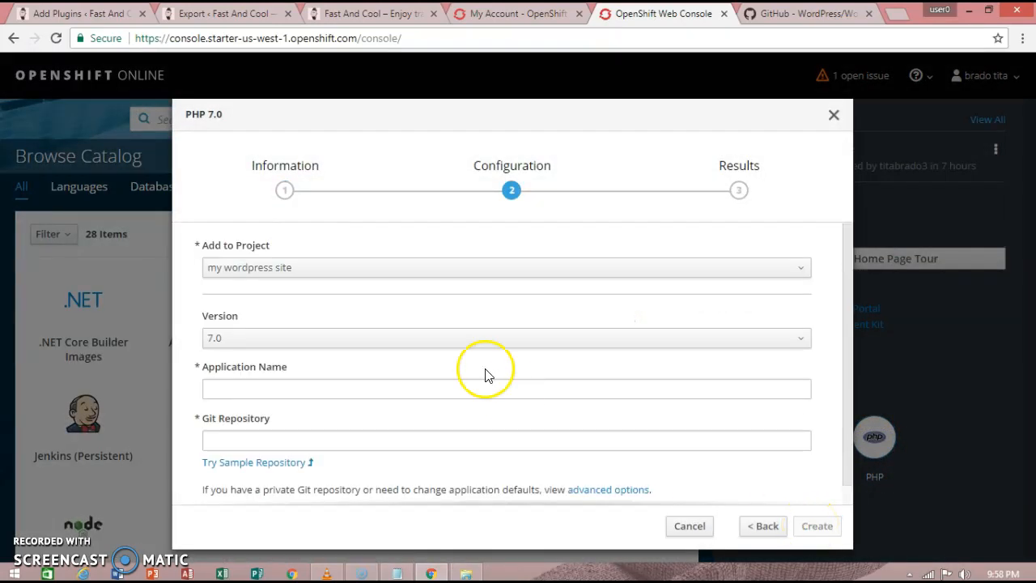
click(341, 386)
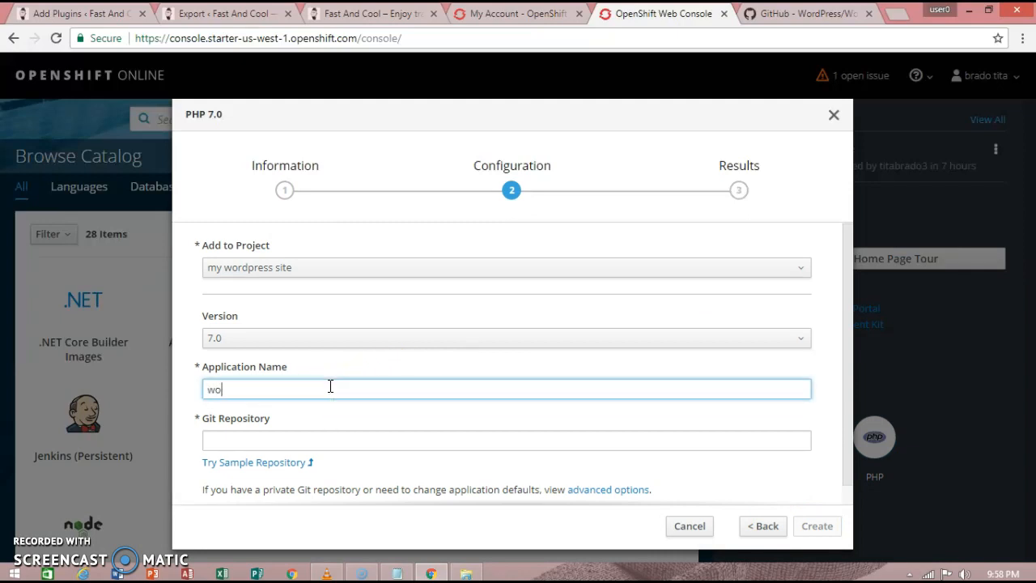
text(wordpress)
click(273, 439)
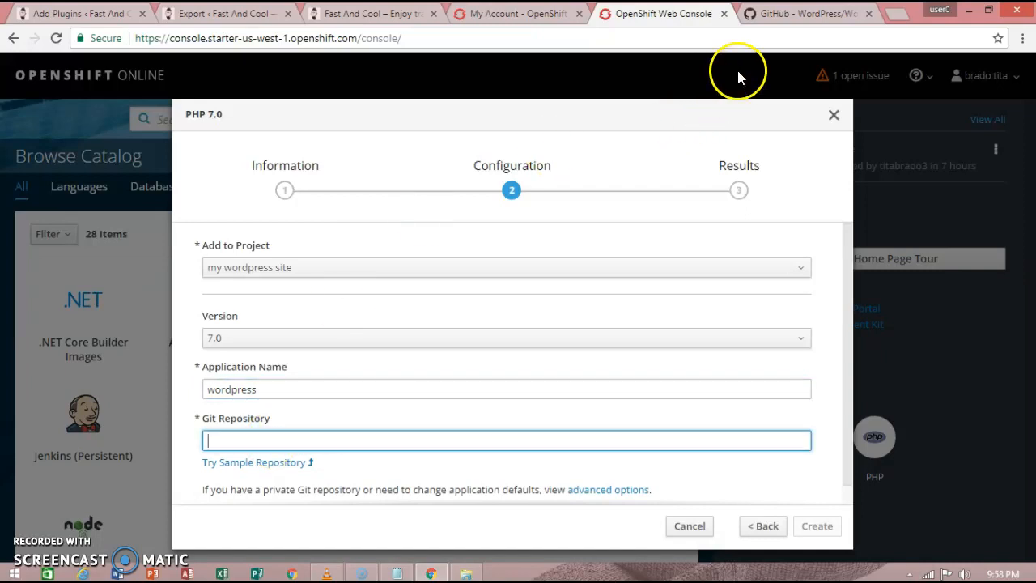
click(787, 15)
Step: Open the WordPress/WordPress repository from github.com/wordpress
click(639, 35)
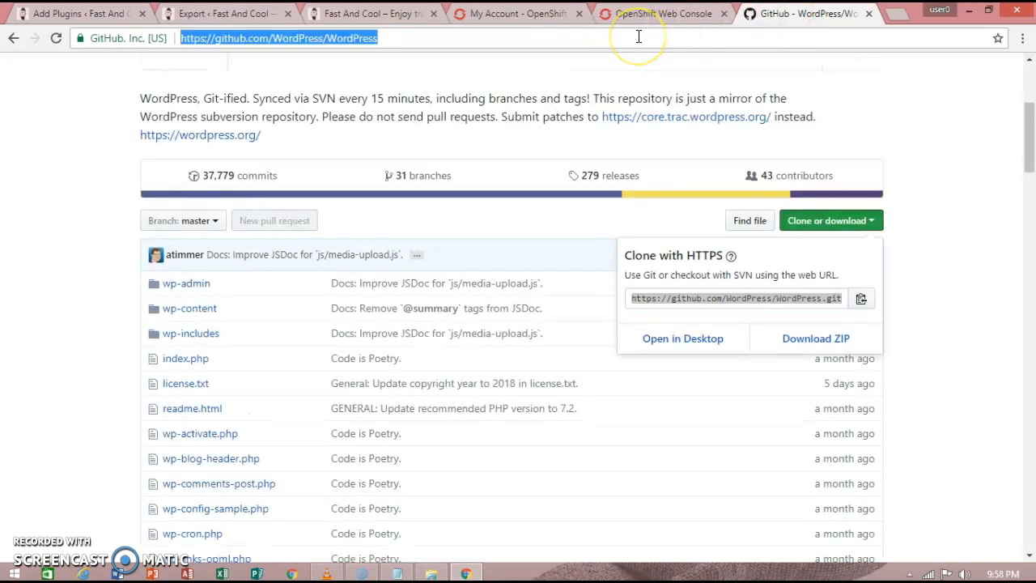
text(github)
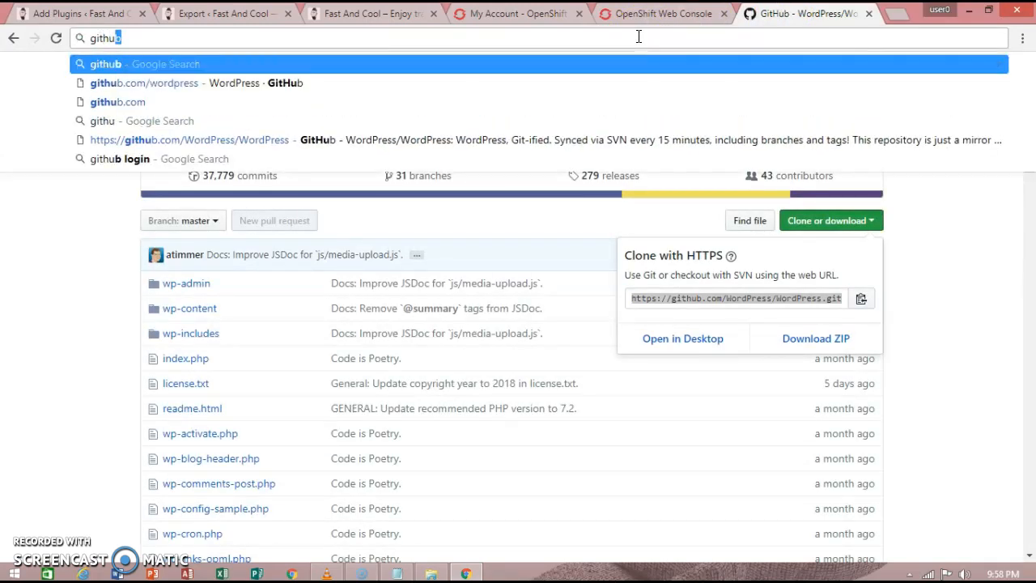
text(.)
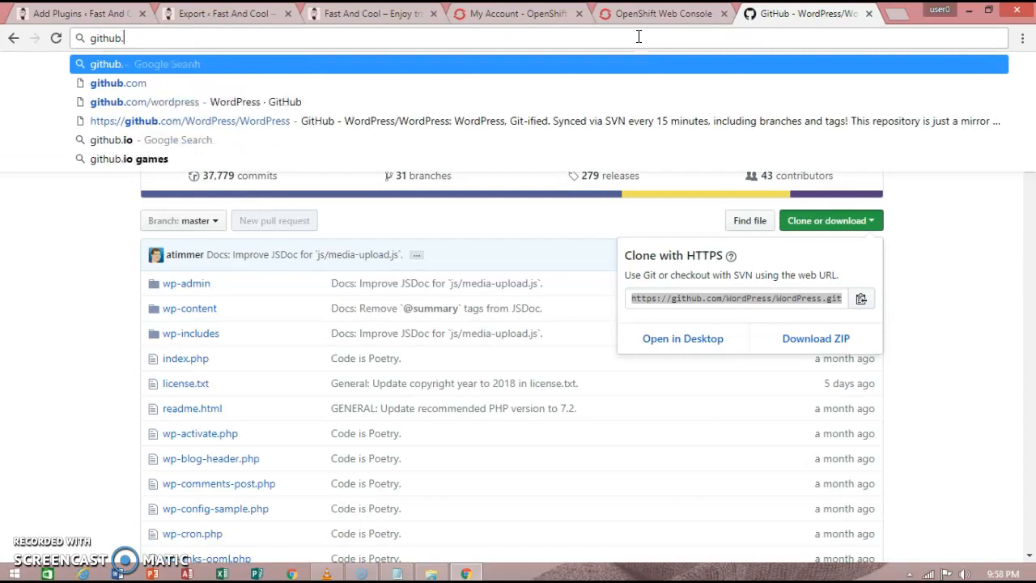
text(com/wordpress)
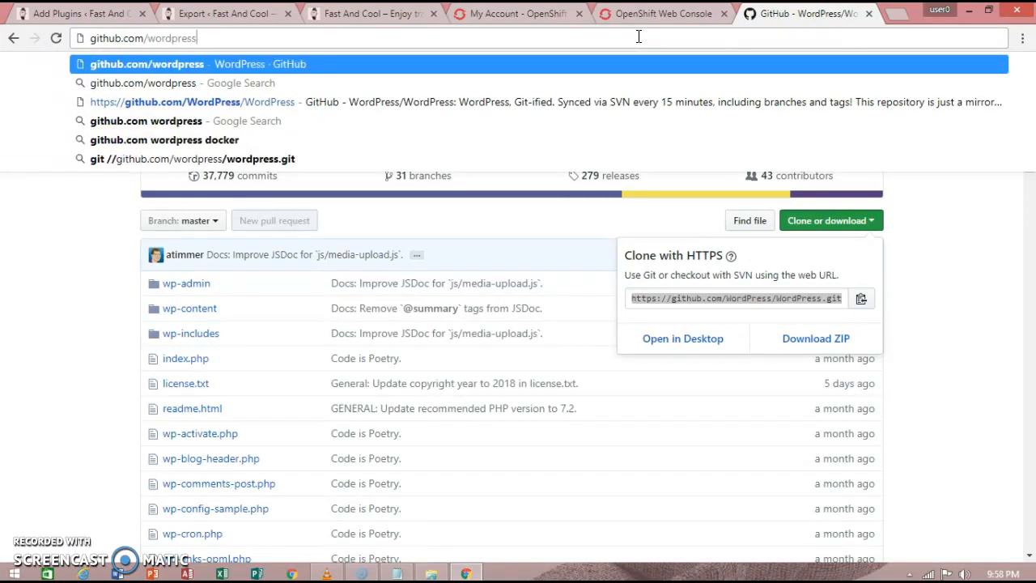
key(Return)
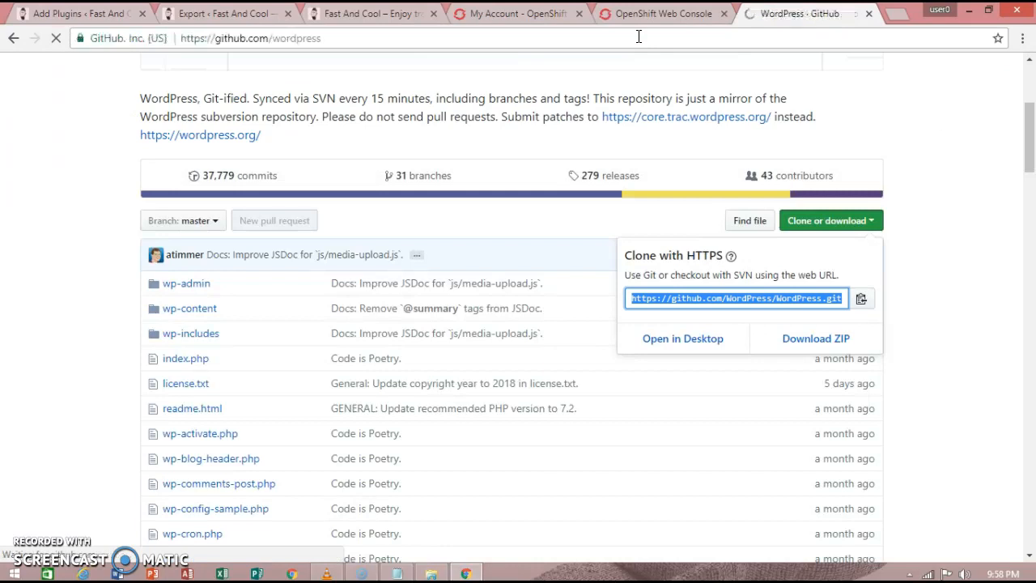
drag(1028, 107, 1030, 149)
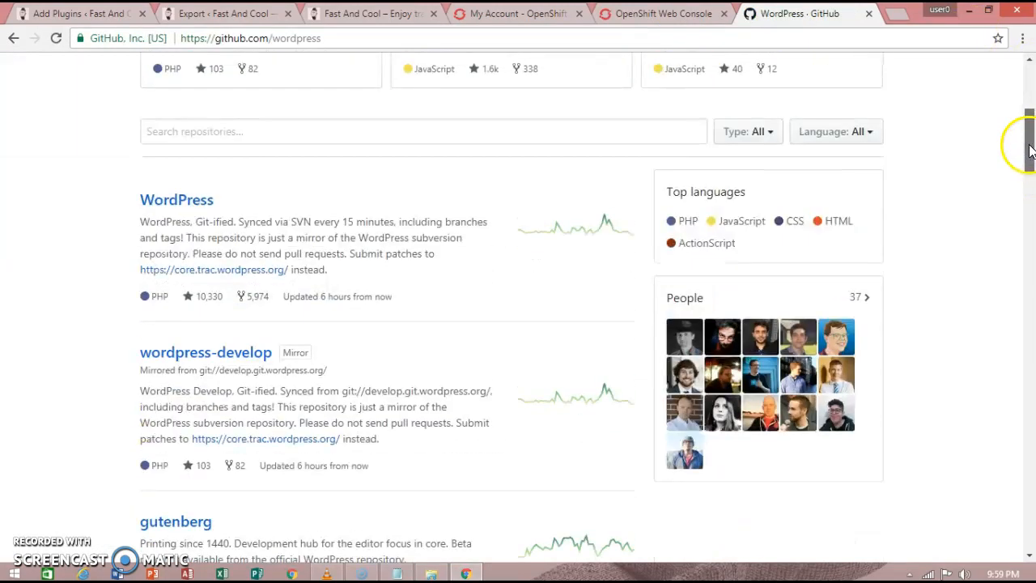
click(201, 203)
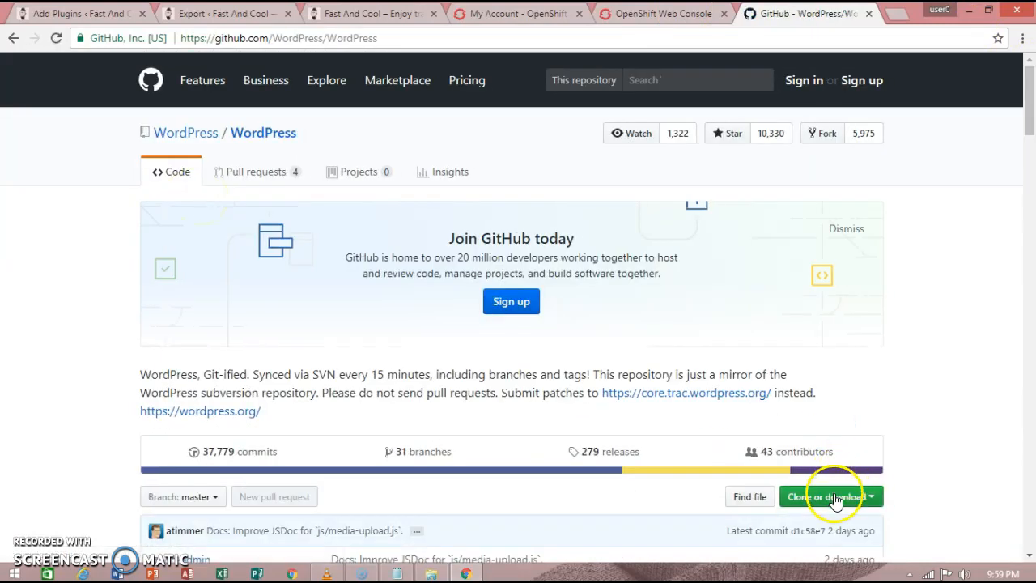
click(836, 501)
mouse_move(1022, 93)
mouse_down()
mouse_move(1022, 187)
mouse_move(1028, 128)
mouse_up()
click(685, 241)
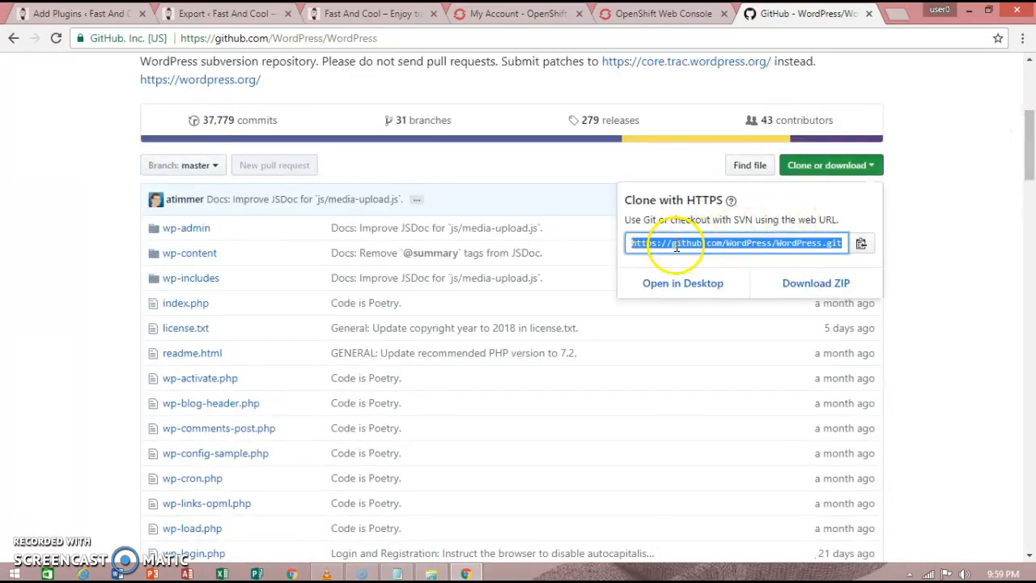
right_click(652, 248)
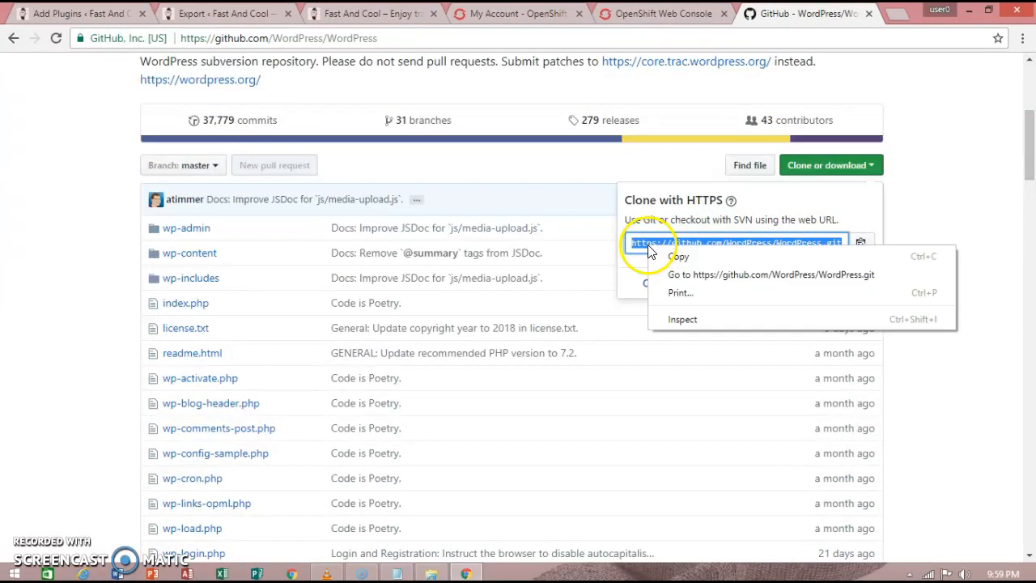
click(680, 256)
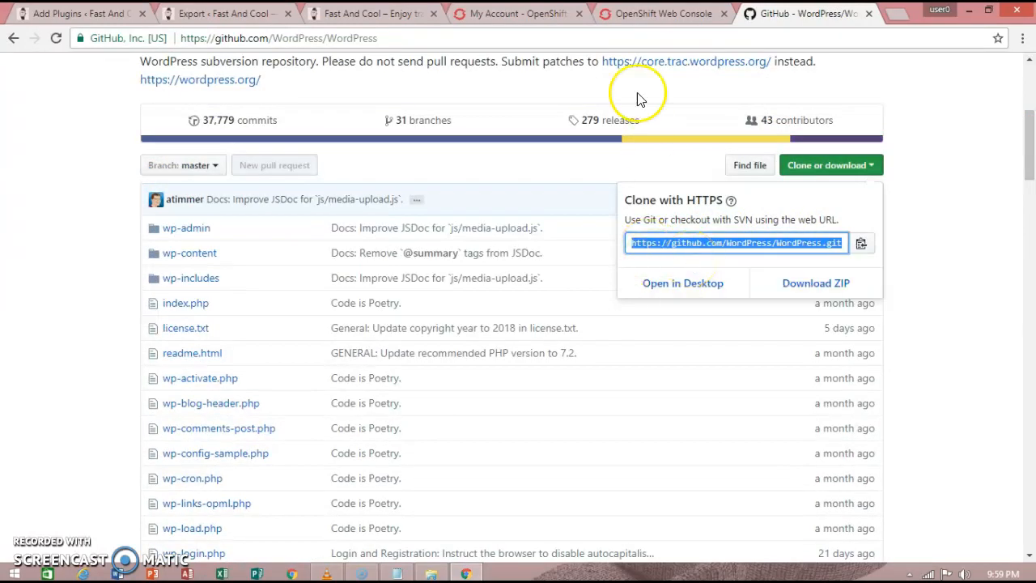
click(648, 13)
click(209, 440)
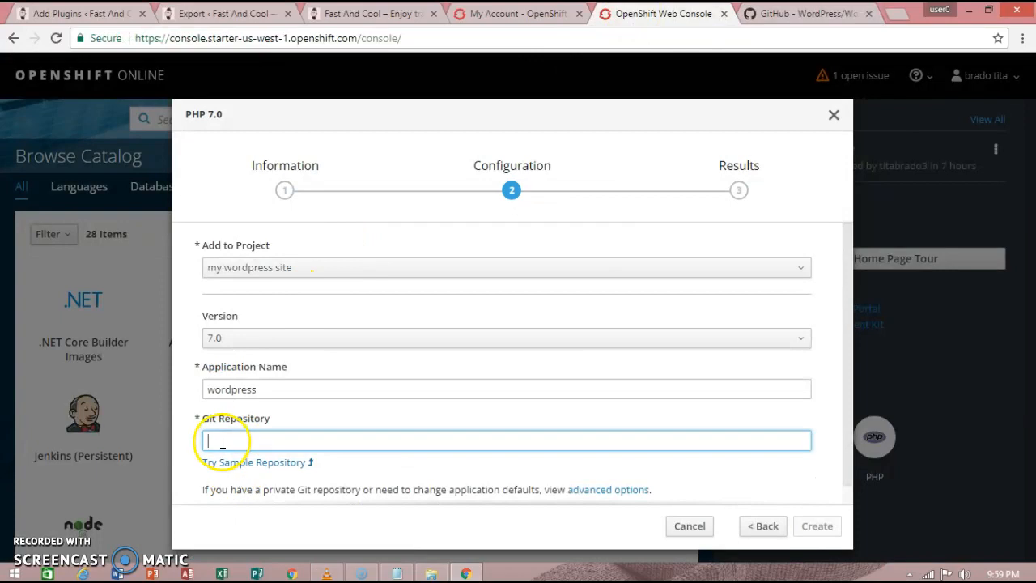
key(ctrl+v)
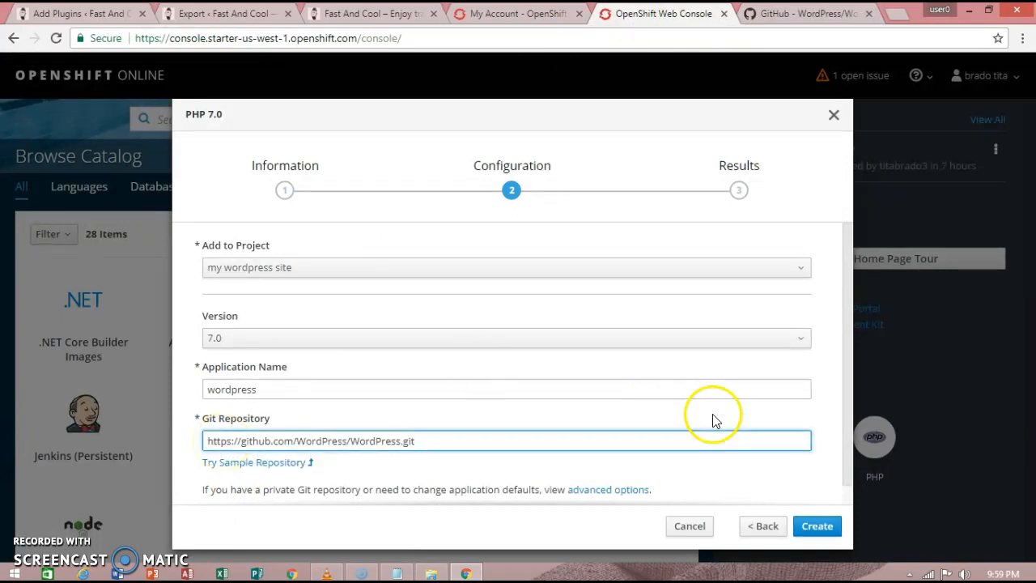
scroll(849, 425, down, 1)
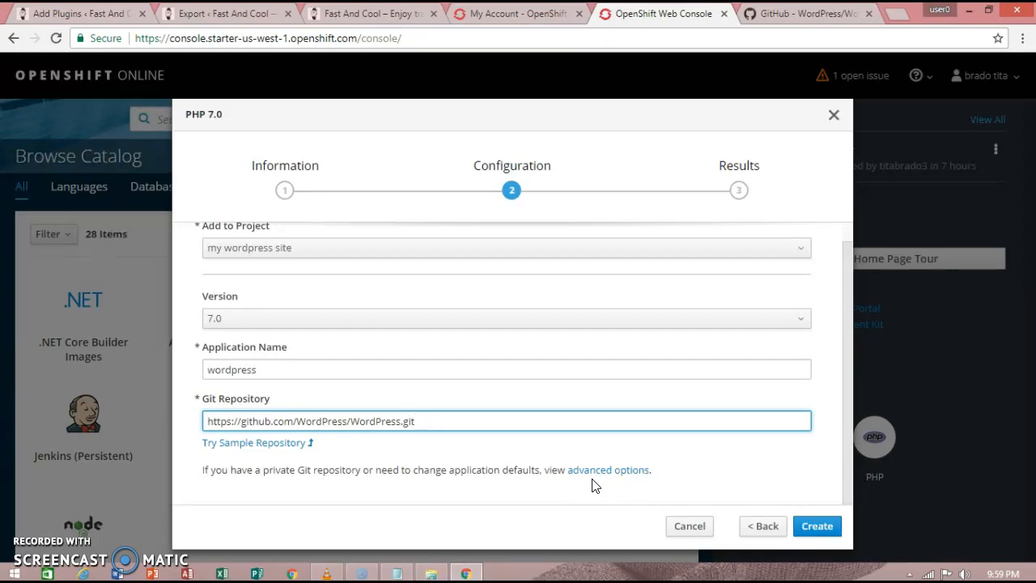
click(813, 526)
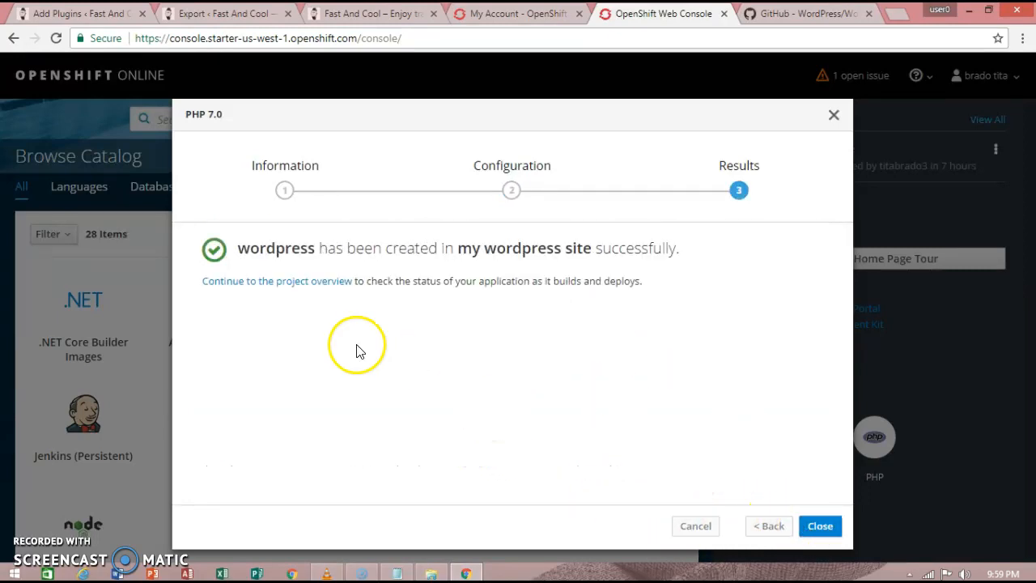
Step: From the project overview, expand the wordpress deployment and open the wordpress-1 build's full log
click(277, 281)
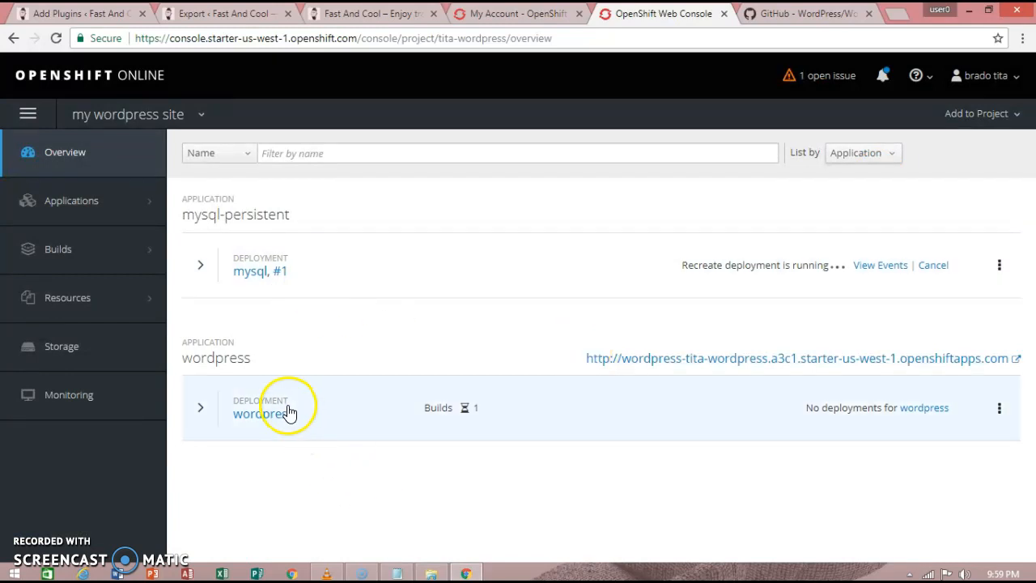
click(612, 405)
drag(1029, 259, 1030, 414)
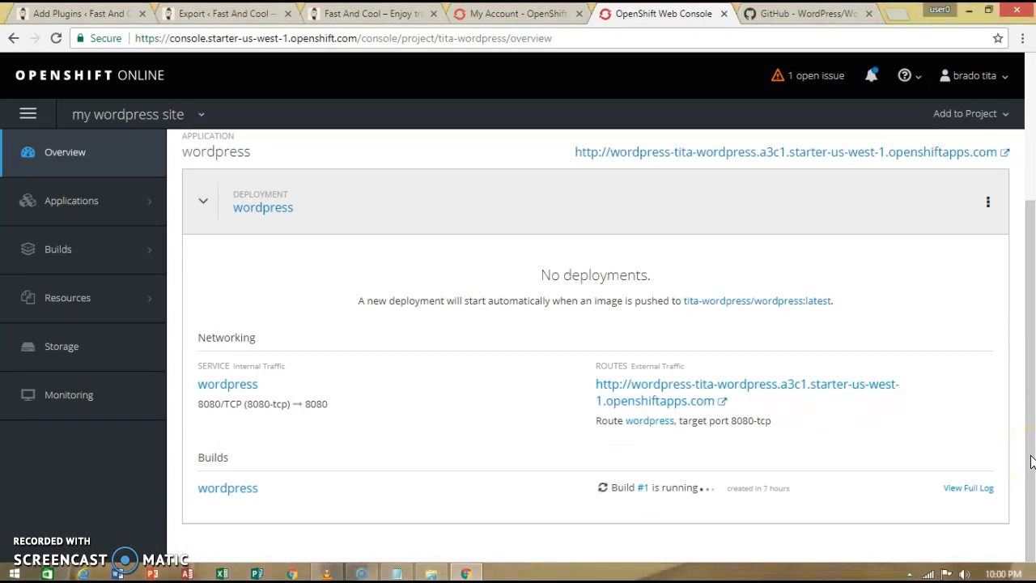
click(963, 489)
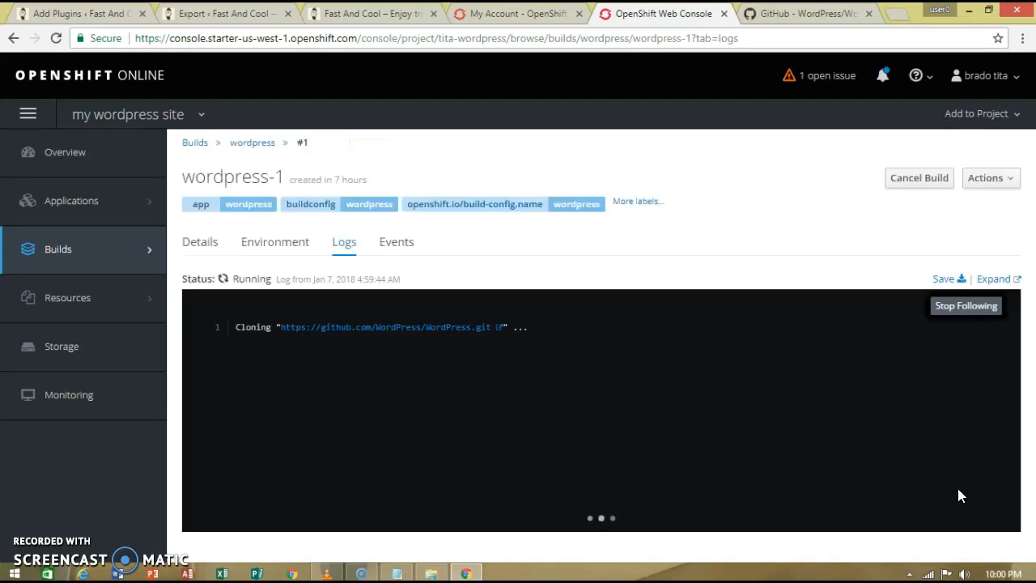
Step: Check the wordpress-1 build log reaches 'Push successful', then go back to Overview
click(611, 483)
click(393, 360)
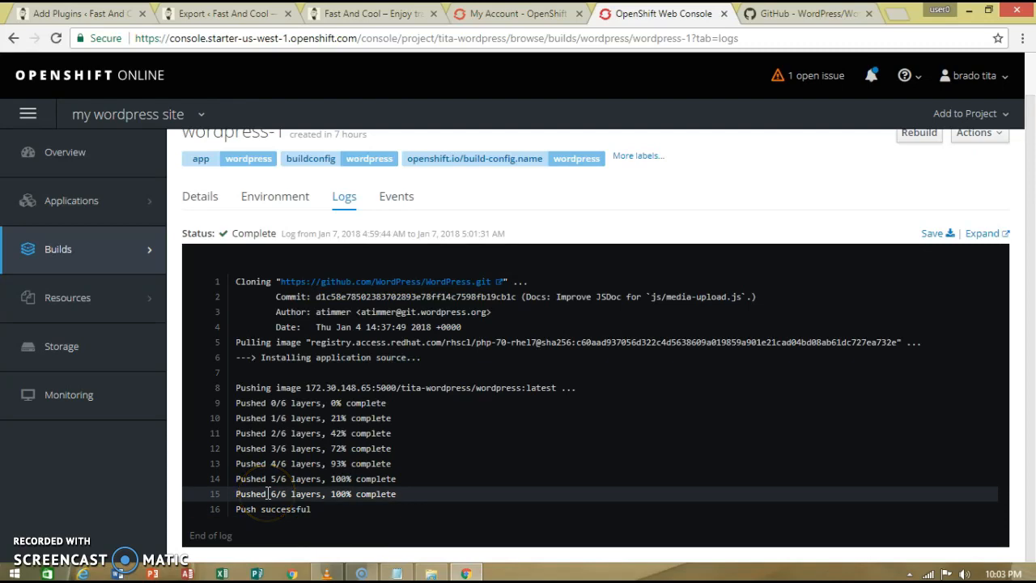
click(35, 157)
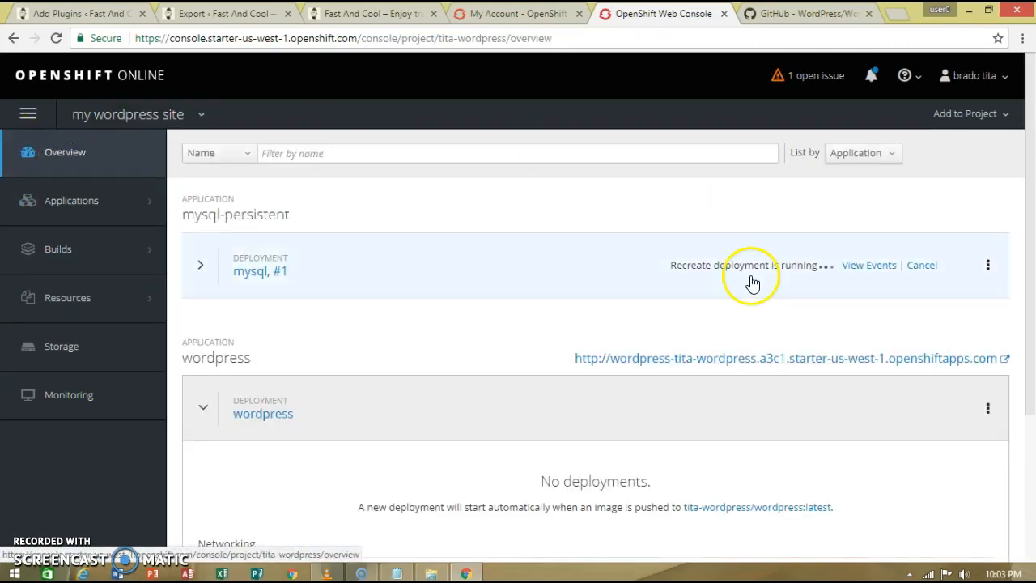
Step: Show the Storage page with the mysql claim bound at 1 GiB
drag(1029, 205, 1034, 285)
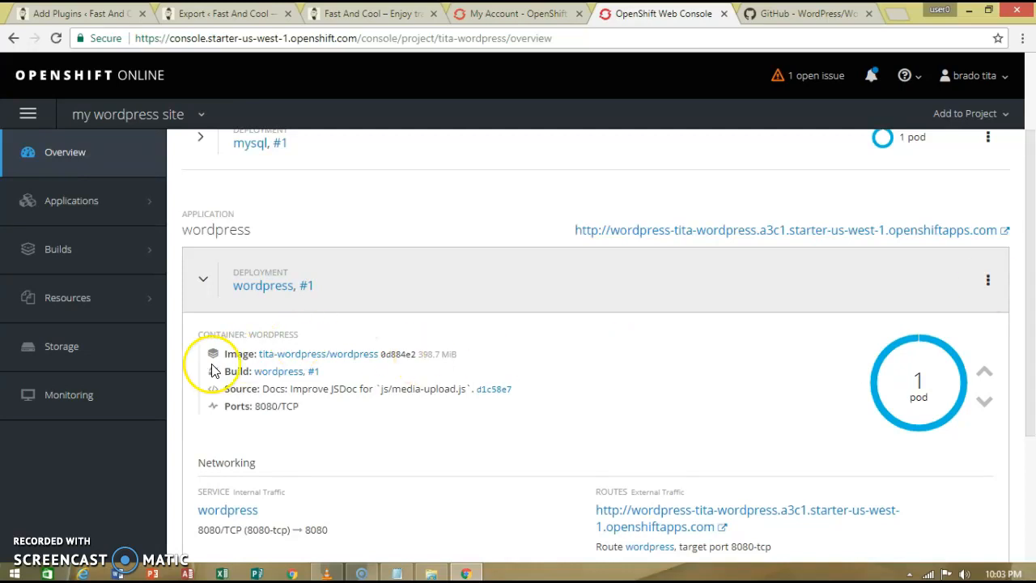
click(113, 355)
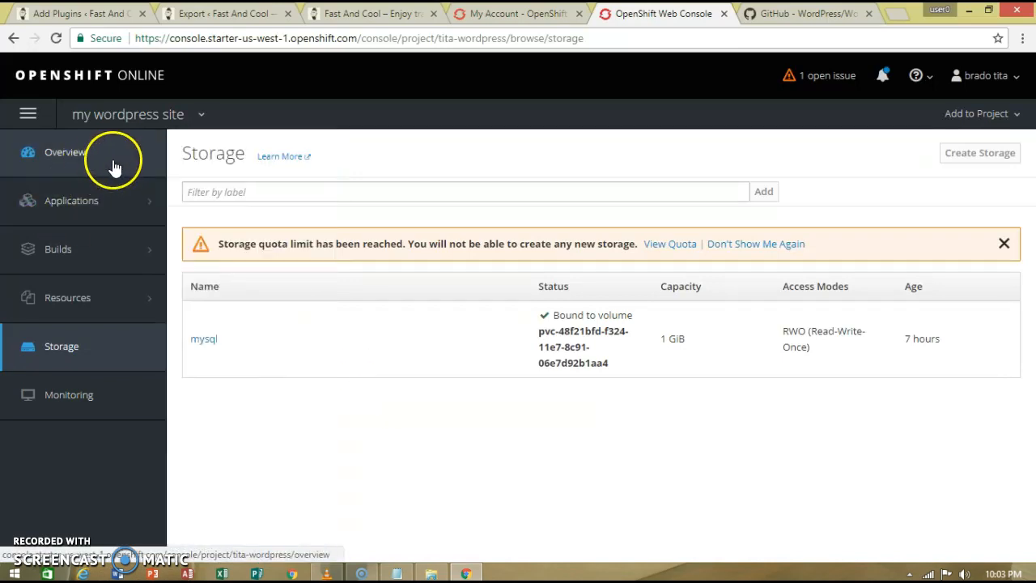
Step: On Overview, expand the mysql deployment and open the wordpress-1-wnh5q pod's details
click(114, 164)
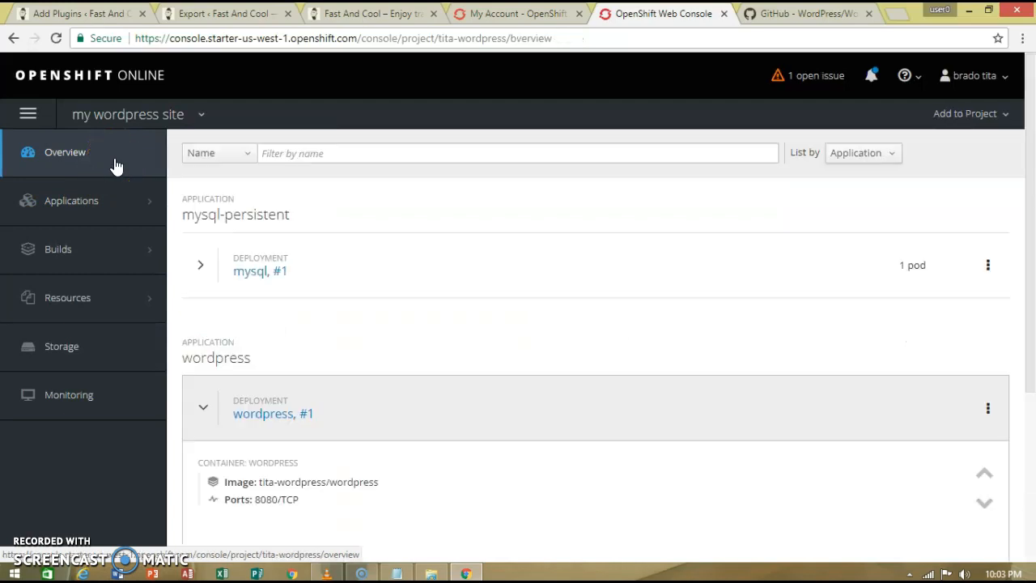
click(724, 290)
drag(1028, 224, 1032, 315)
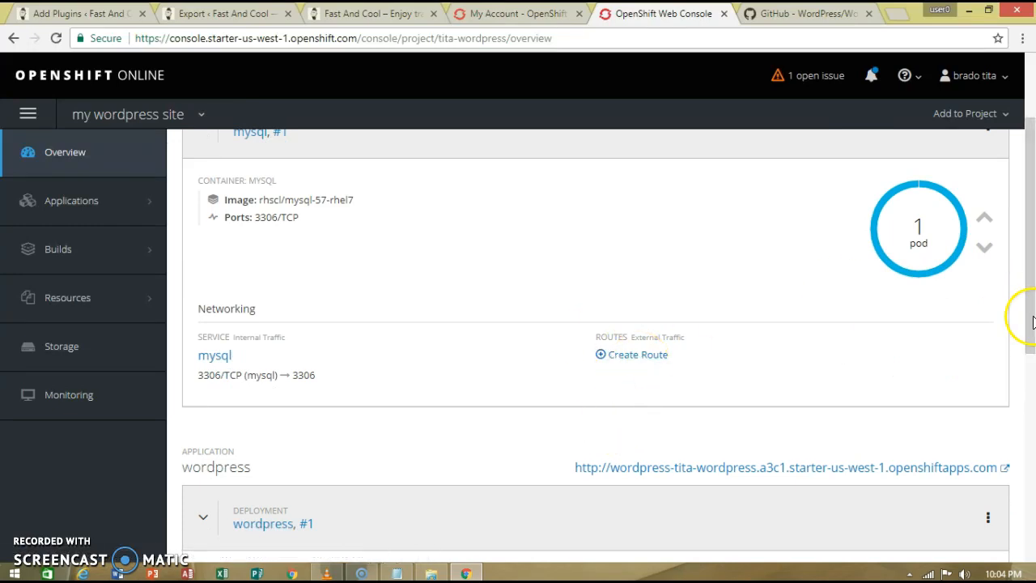
drag(1030, 291, 1027, 466)
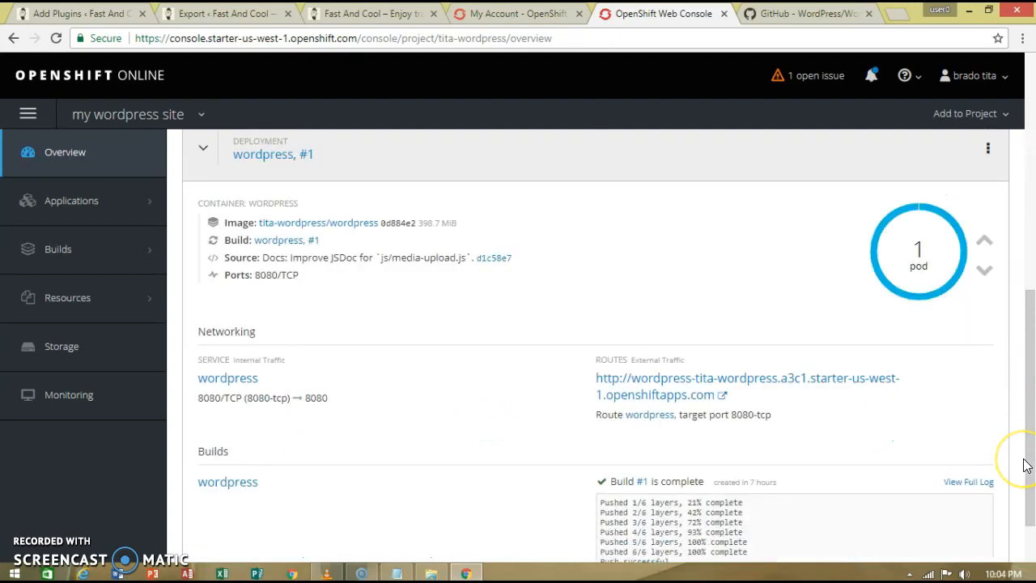
click(911, 247)
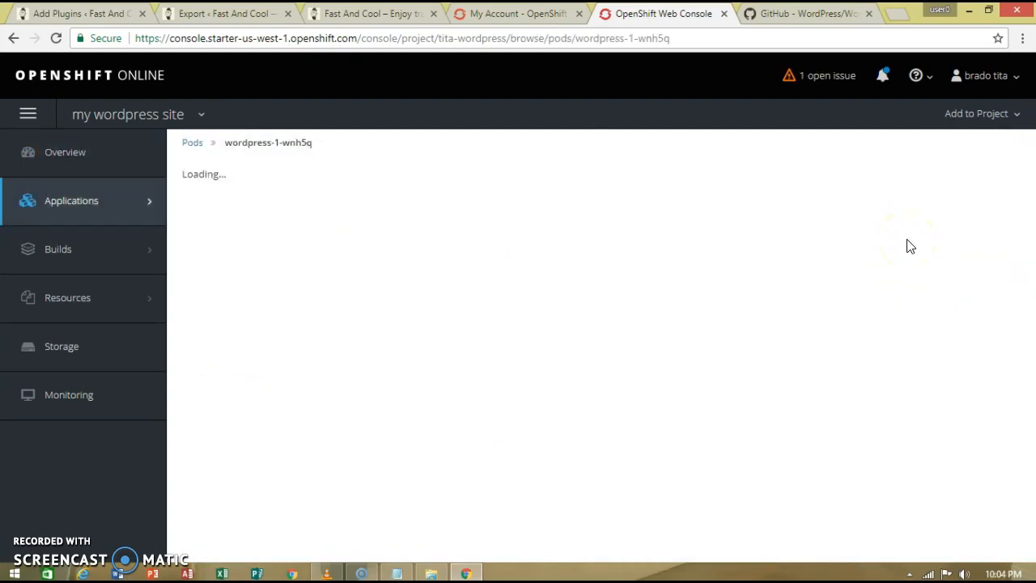
Step: In the pod's Terminal, move into wp-content/ and list its contents
drag(1034, 232, 1031, 274)
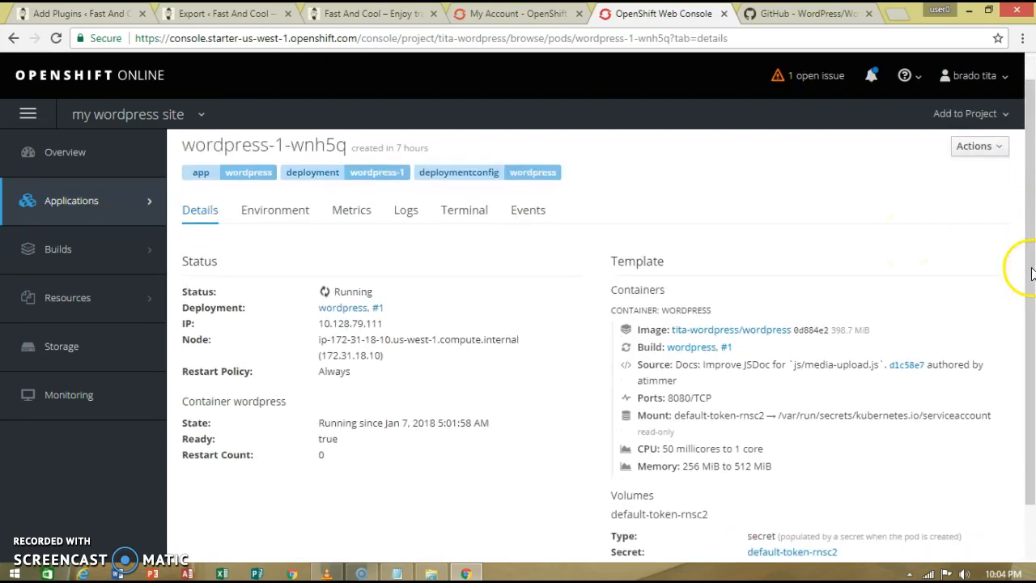
click(460, 212)
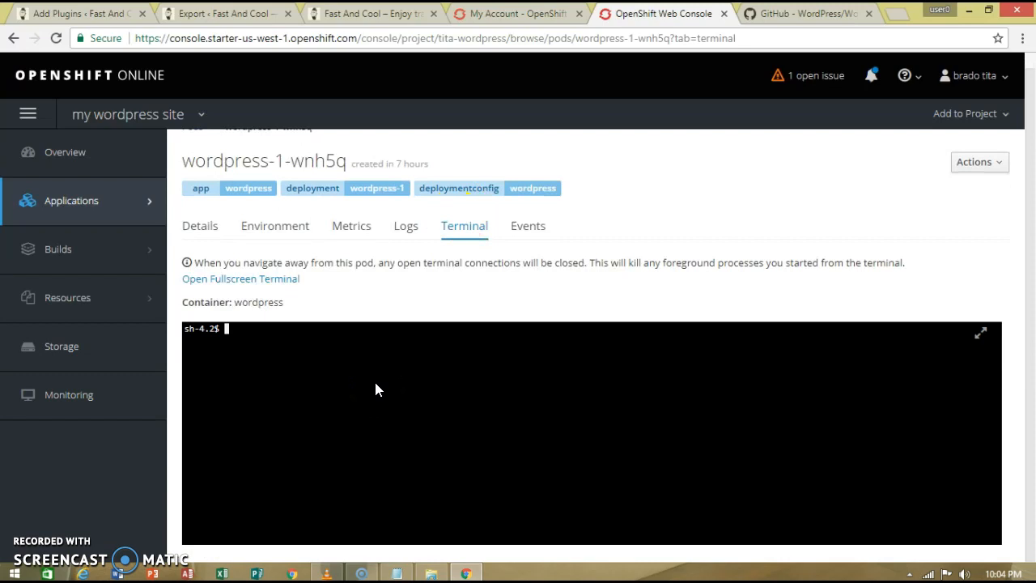
text(cd wp-content/)
key(Return)
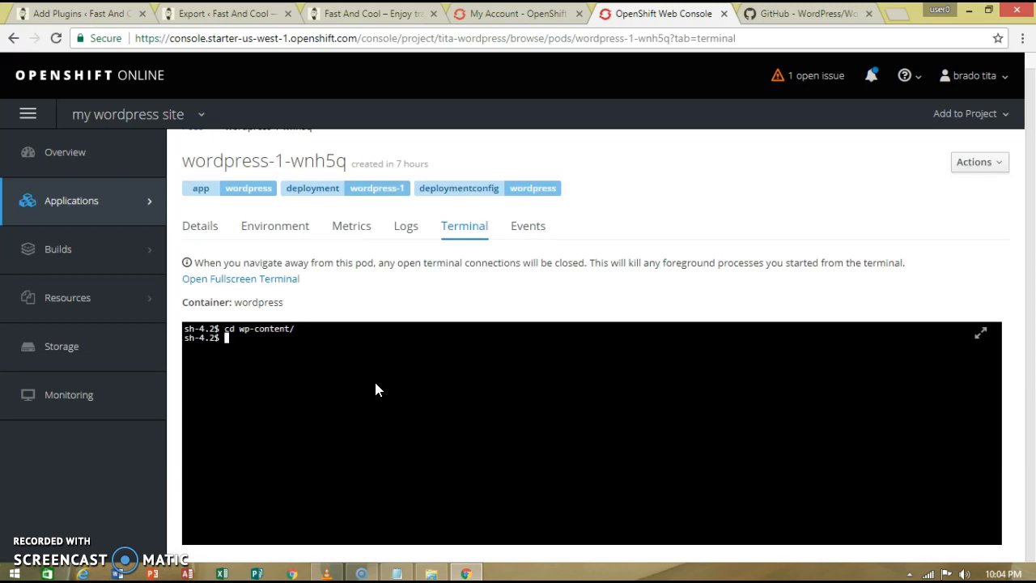
text(ls)
key(Return)
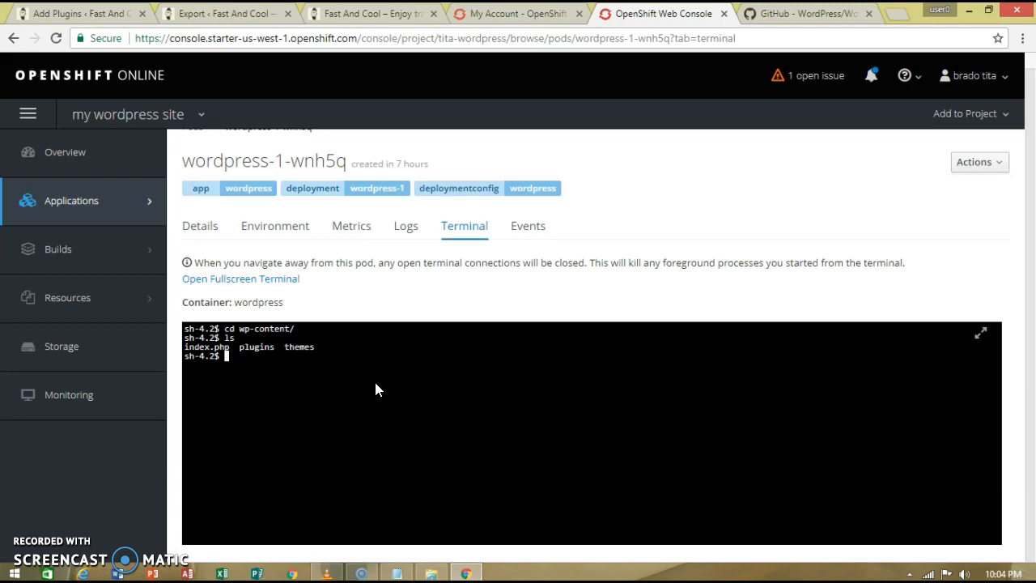
Step: Create an uploads folder in wp-content with mkdir uploads
text(mkdir uploads)
key(Return)
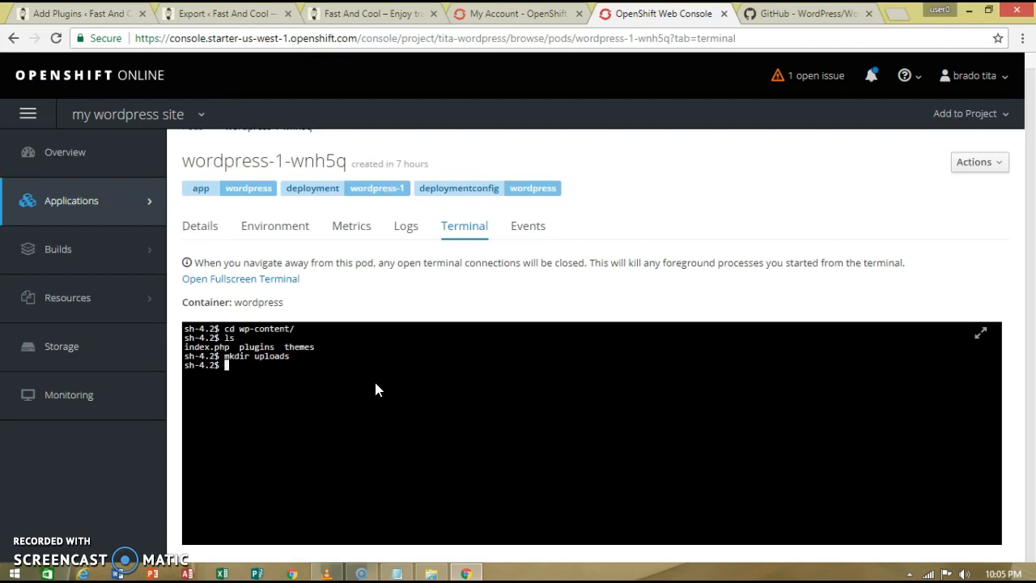
Step: Return to the WordPress root and open wp-config-sample.php in vi
text(cd ..)
key(Return)
text(vi wp-config-sam)
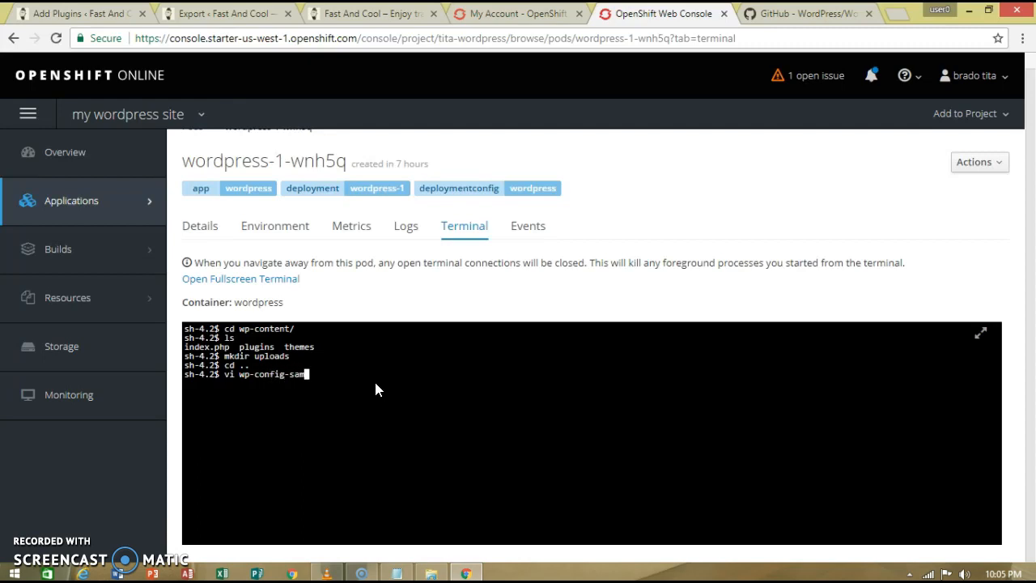
text(ple.php)
key(Return)
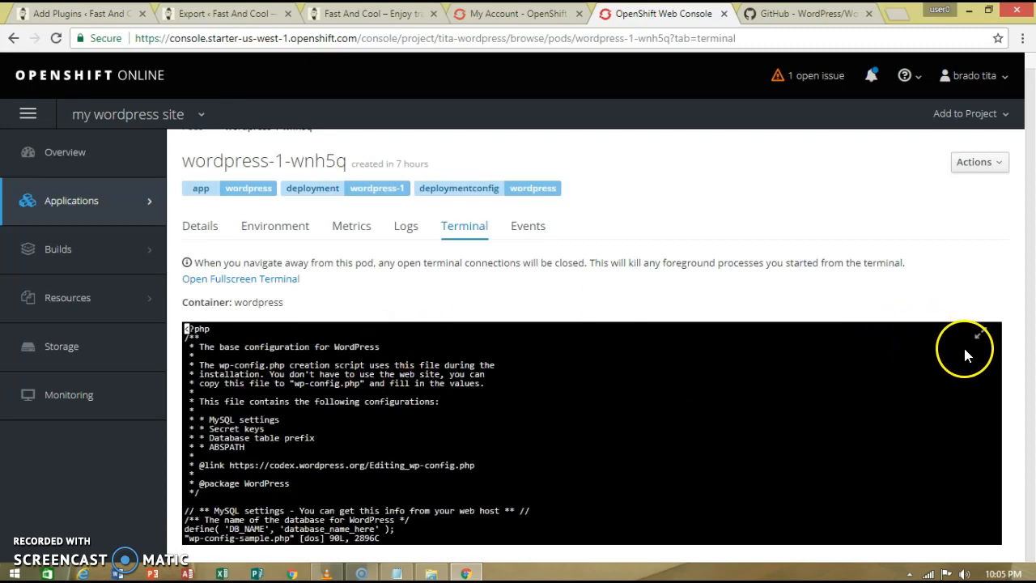
Step: In the full-screen terminal, insert define('FS_METHOD', 'direct'); below the DB_NAME line
click(982, 333)
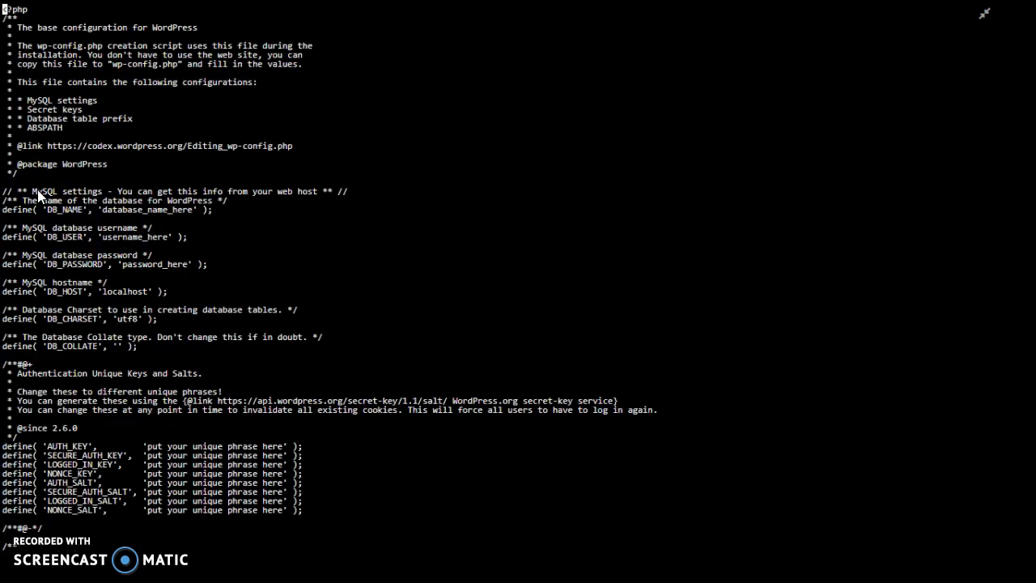
key(i)
key(Down)
key(Down)
key(Down)
key(Down)
key(Down)
key(Down)
key(Down)
key(Down)
key(Down)
key(Down)
key(Down)
key(Down)
key(Down)
key(Down)
key(Down)
key(Down)
key(Down)
key(Down)
key(Down)
key(Down)
key(Down)
key(Down)
key(Down)
key(Down)
key(Down)
key(Down)
key(Down)
key(Up)
key(Up)
key(Up)
key(Up)
key(Return)
key(Return)
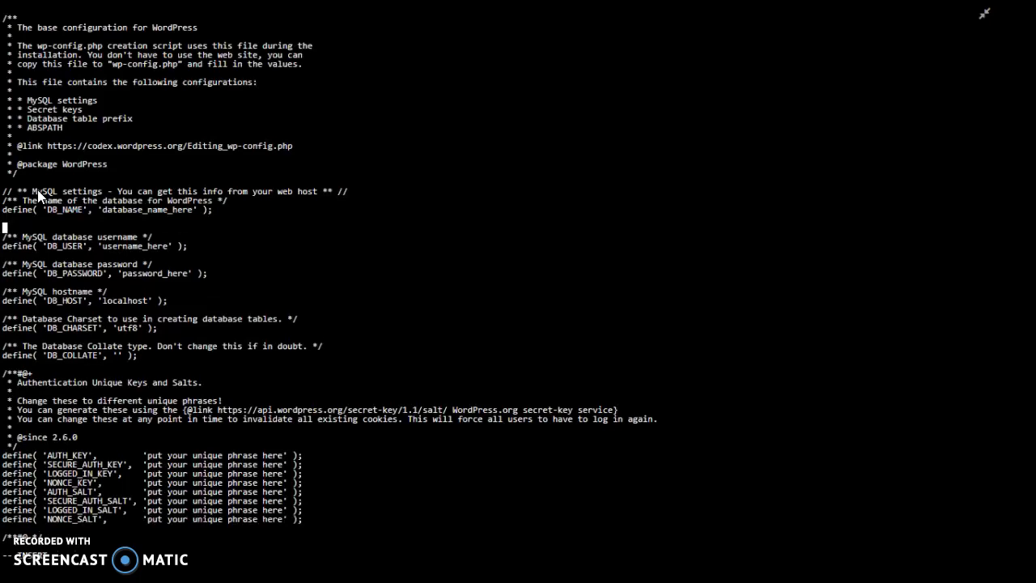
key(Up)
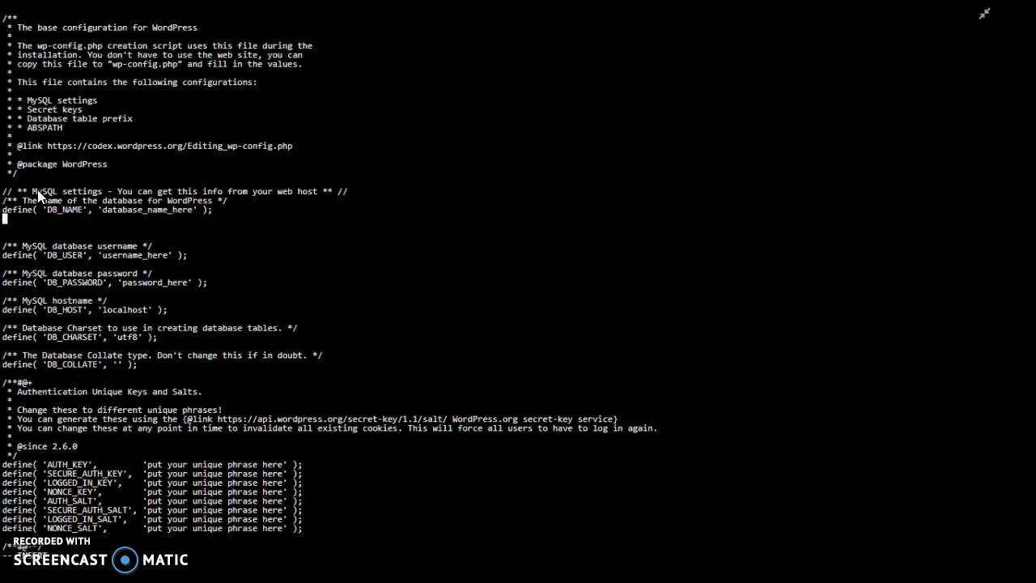
text(define('FS_METHOD')
key(BackSpace)
text(, 'direct'))
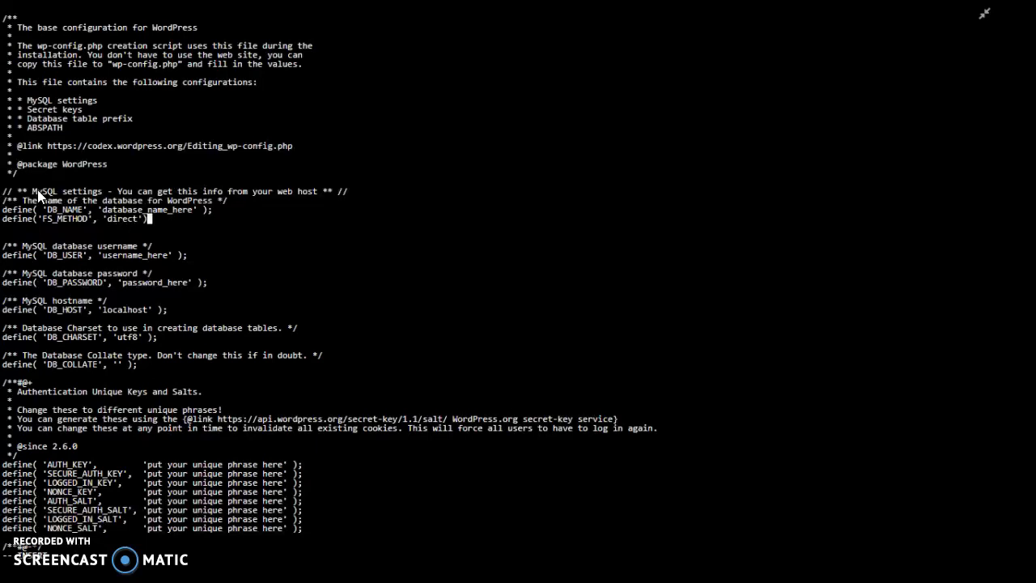
text(;)
Step: Save the file with :wq and leave the full-screen terminal
key(Escape)
key(ctrl+c)
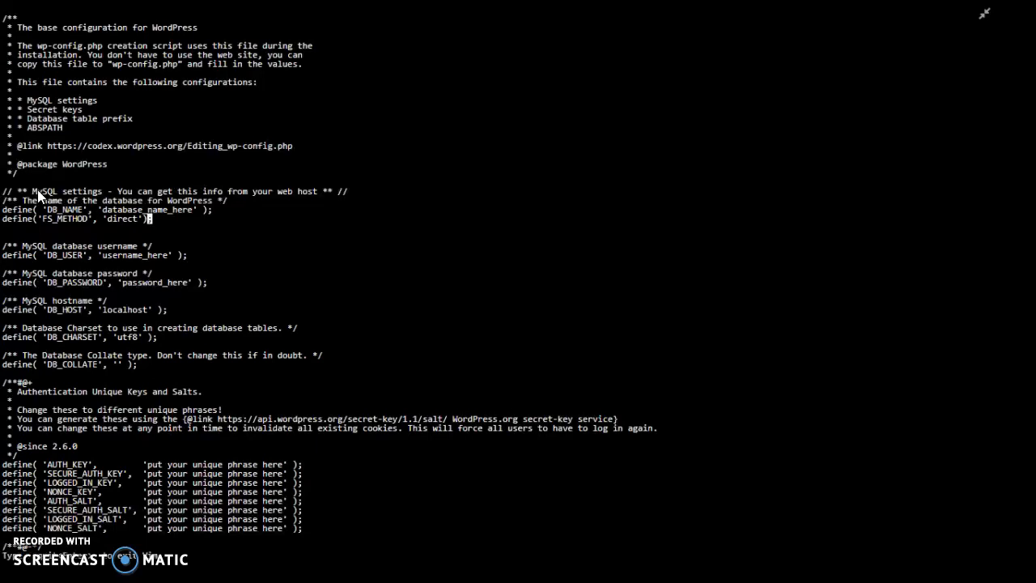
text(:wq)
key(Return)
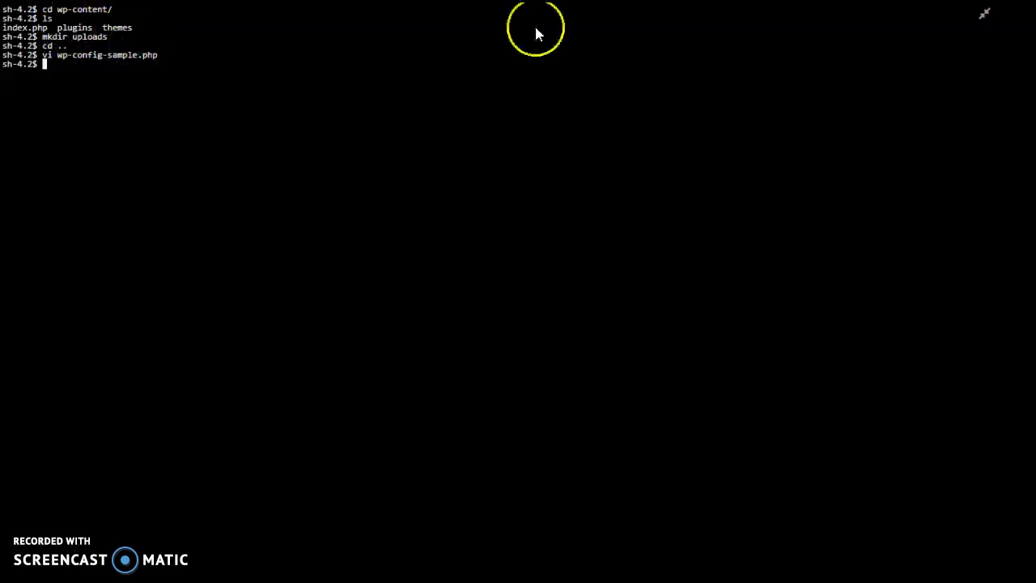
click(984, 14)
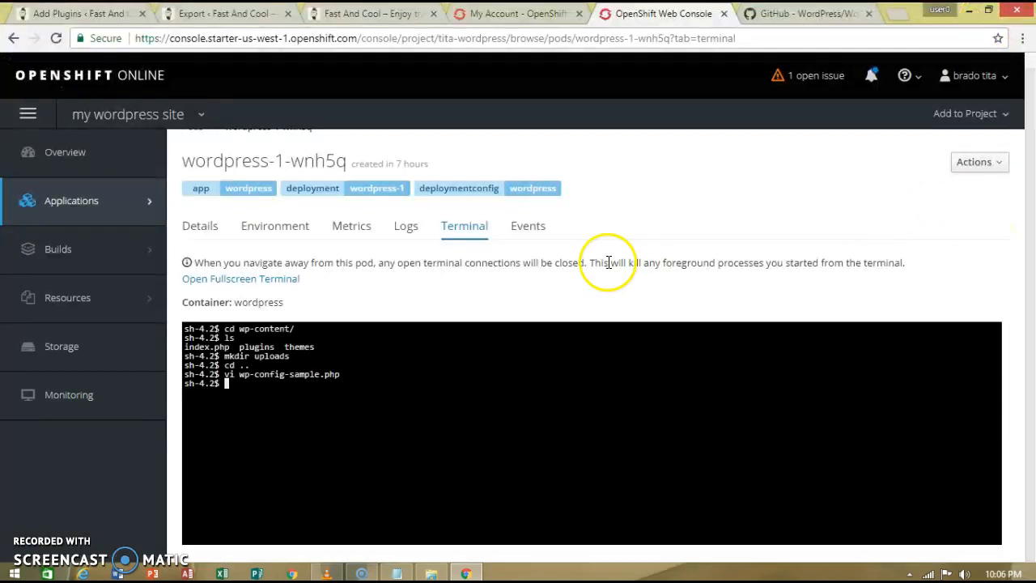
Step: Open the wordpress route URL from the overview to load WordPress's setup-config.php page
click(111, 162)
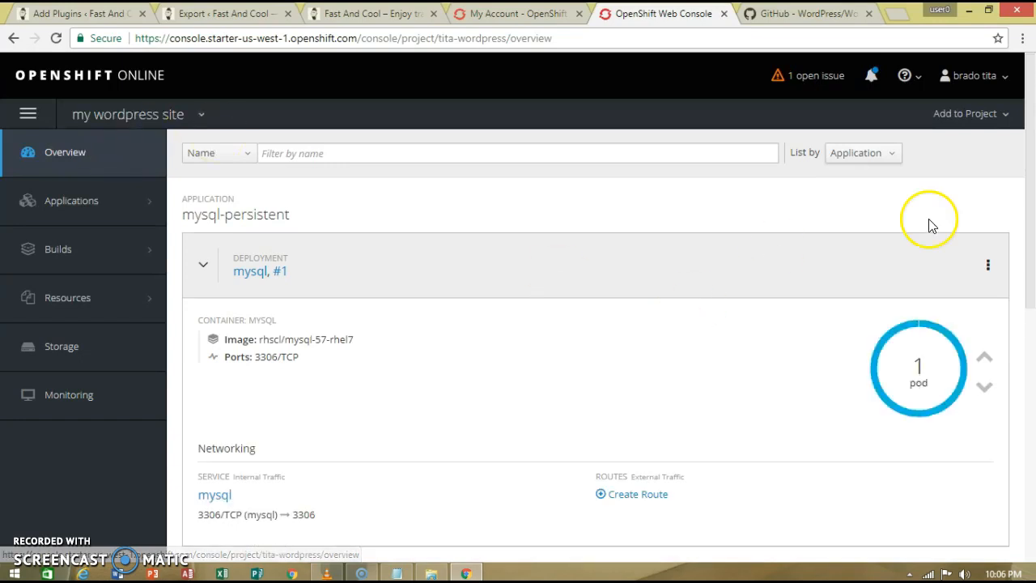
drag(1029, 231, 1023, 429)
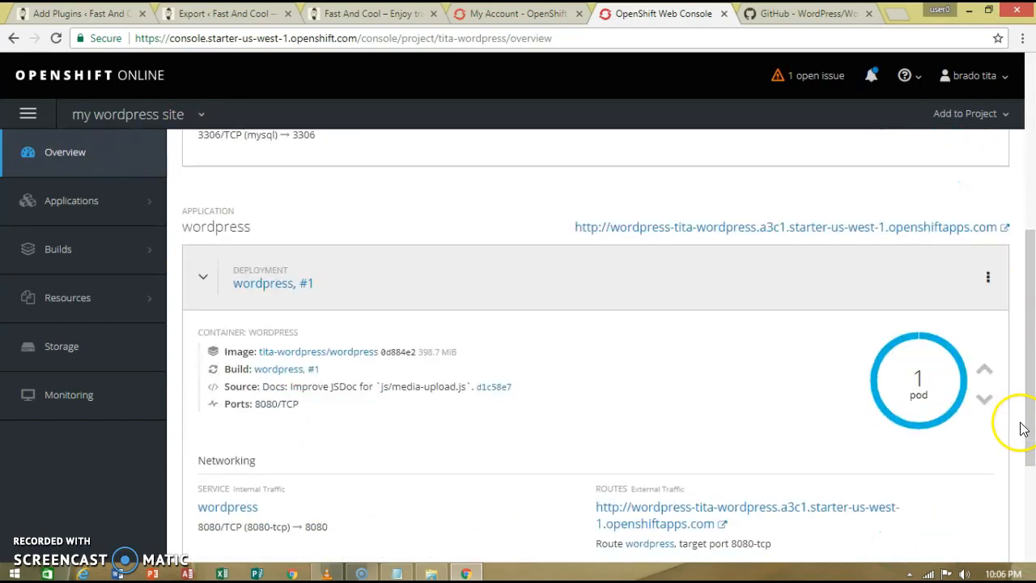
click(741, 229)
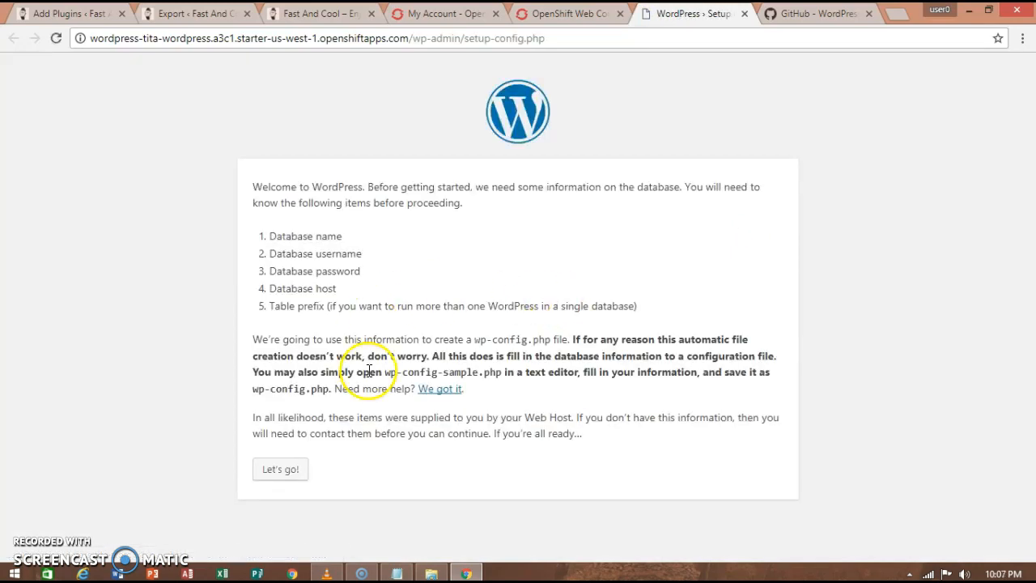
Step: Begin WordPress database setup with username wordpress and the password filled, then return to OpenShift
click(280, 470)
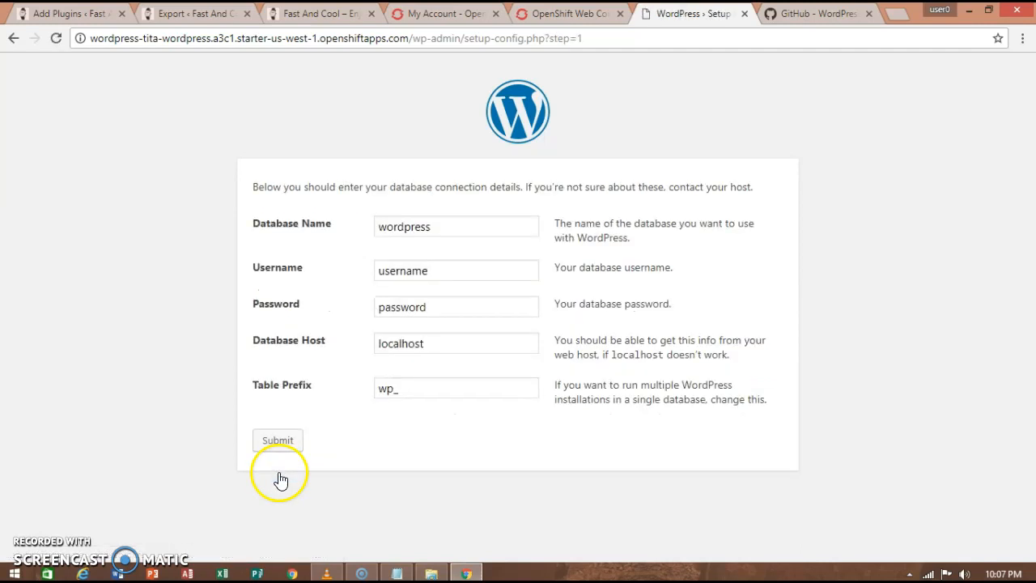
click(435, 235)
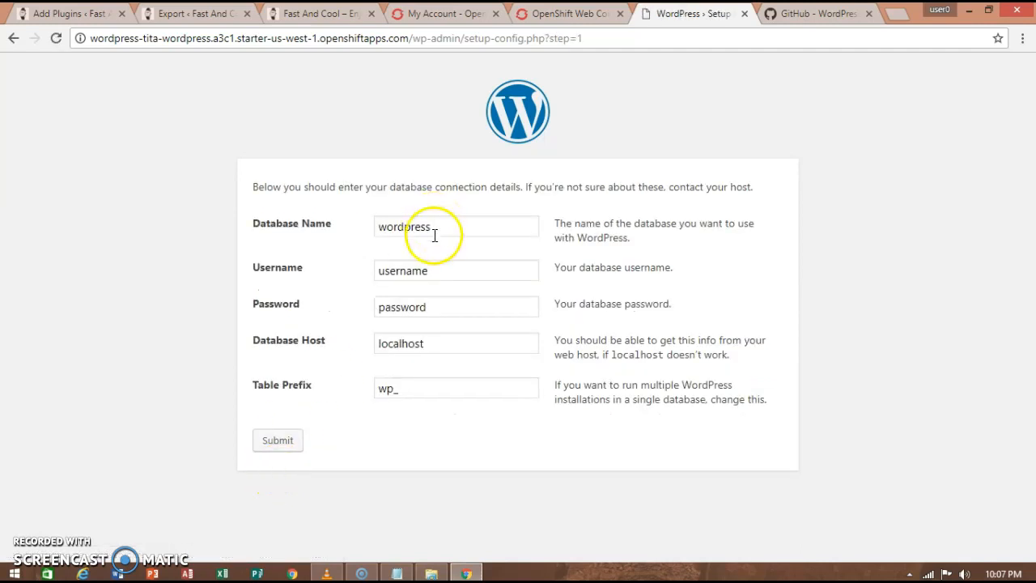
double_click(409, 271)
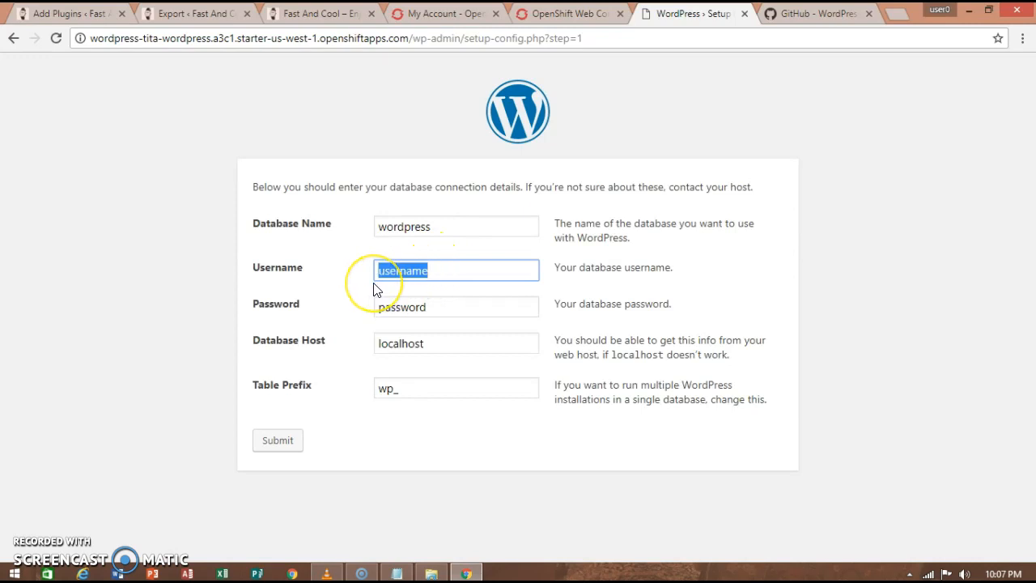
text(wor)
click(397, 290)
double_click(376, 315)
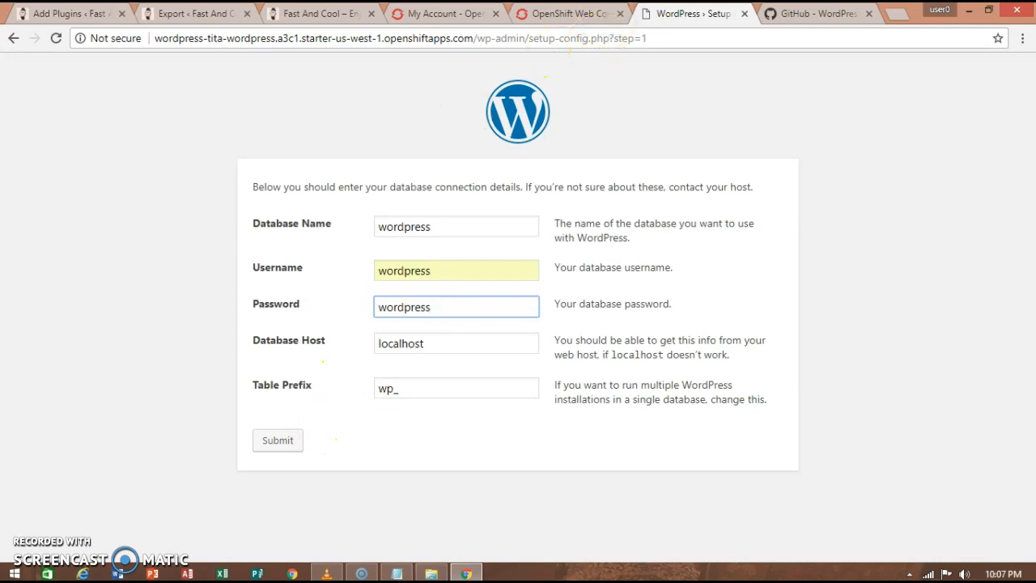
click(589, 12)
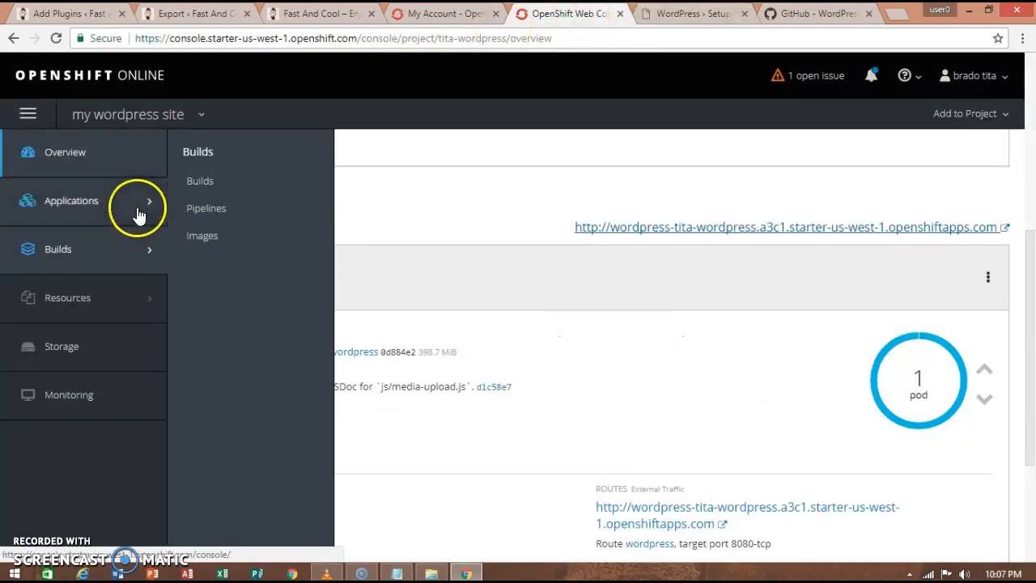
Step: Copy the mysql service's hostname from Applications > Services > mysql
click(218, 267)
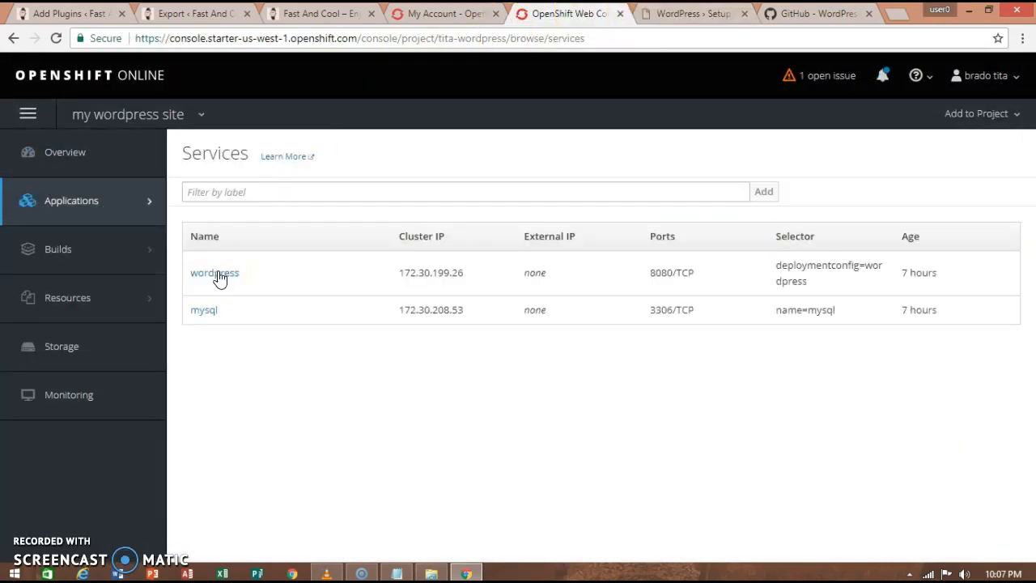
click(206, 310)
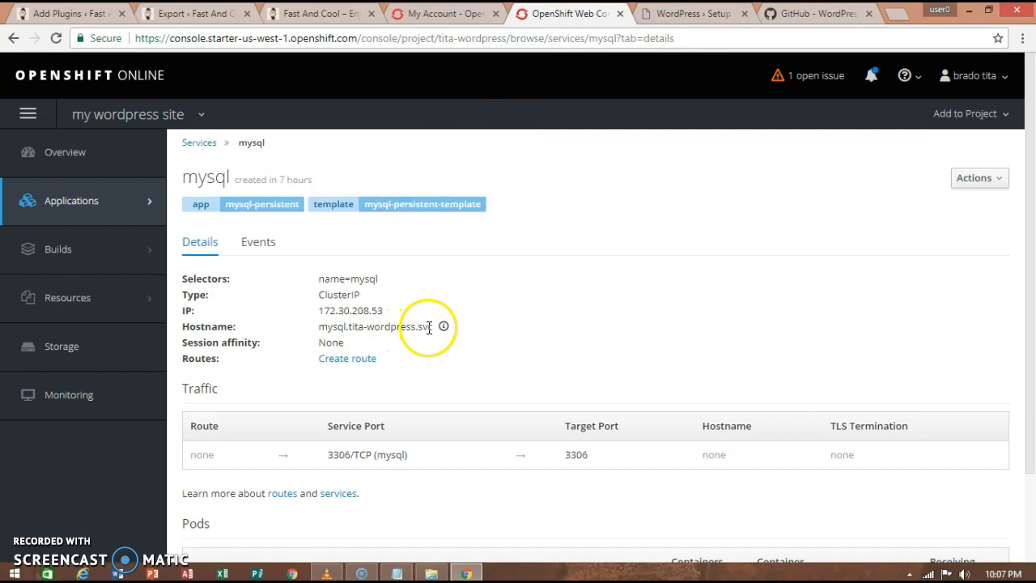
drag(429, 328, 302, 325)
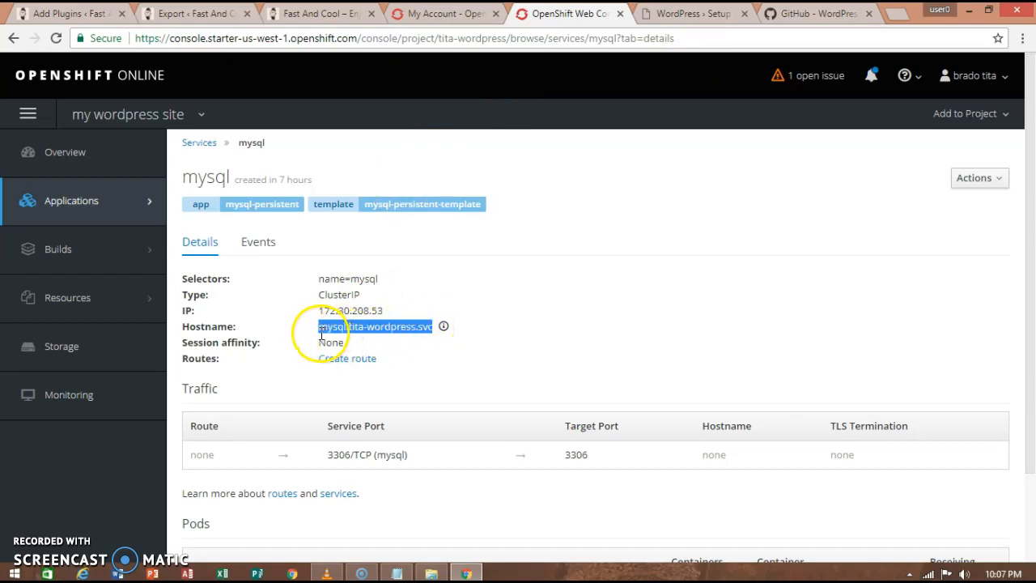
right_click(321, 334)
click(347, 341)
Step: Replace localhost with mysql.tita-wordpress.svc as database host, submit, and run the installation
click(703, 16)
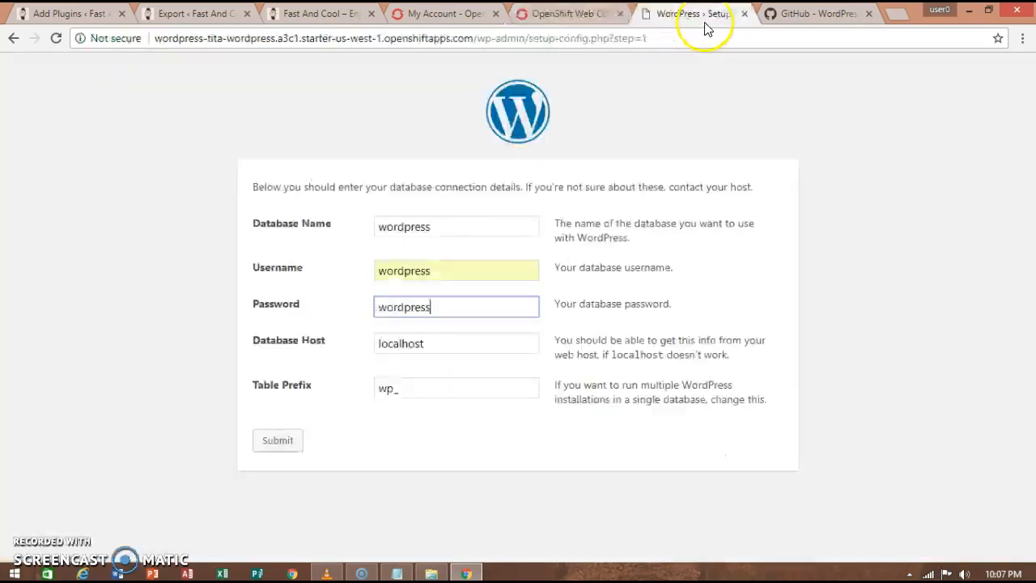
drag(426, 344, 377, 350)
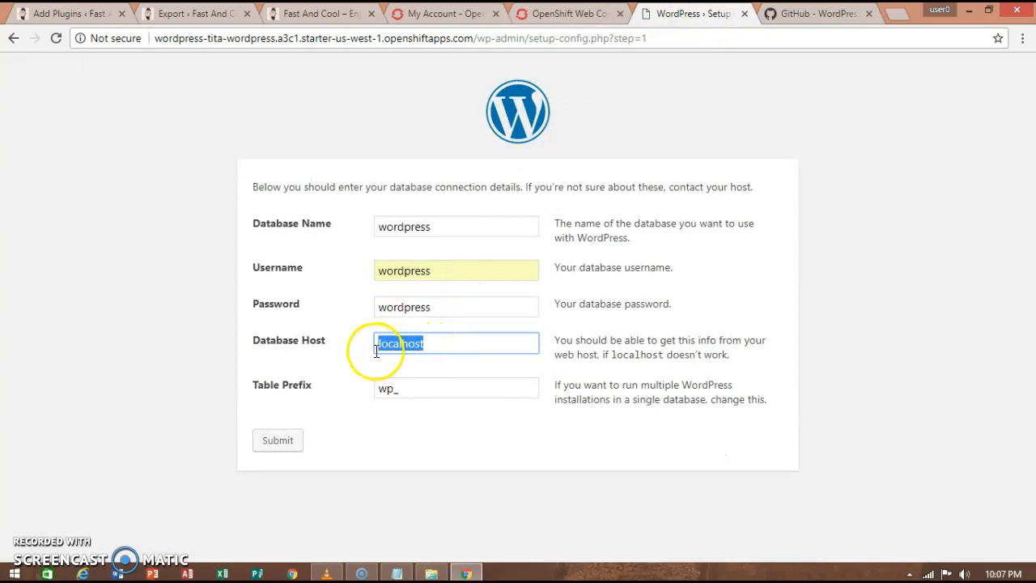
key(ctrl+v)
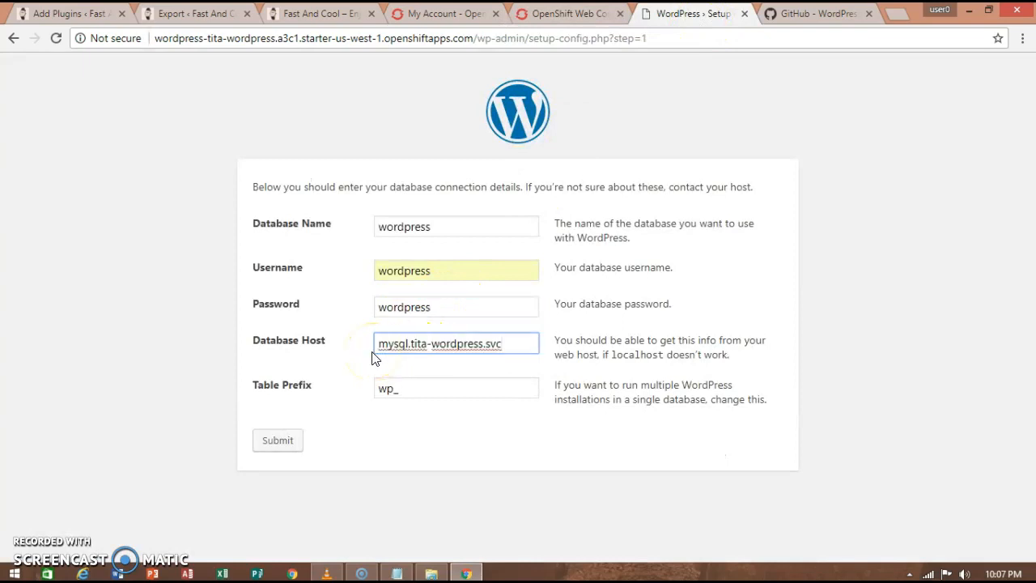
click(282, 440)
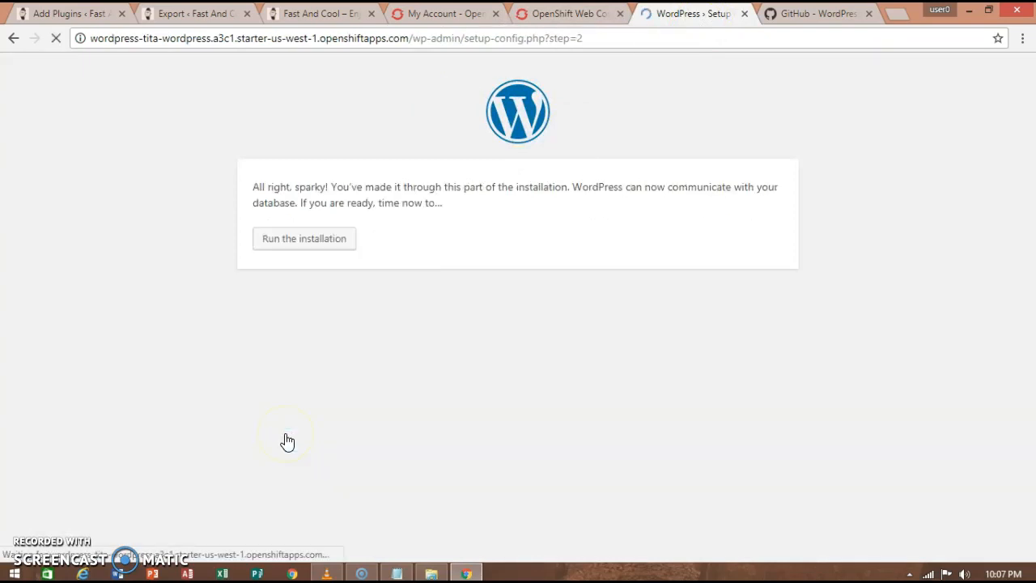
click(306, 253)
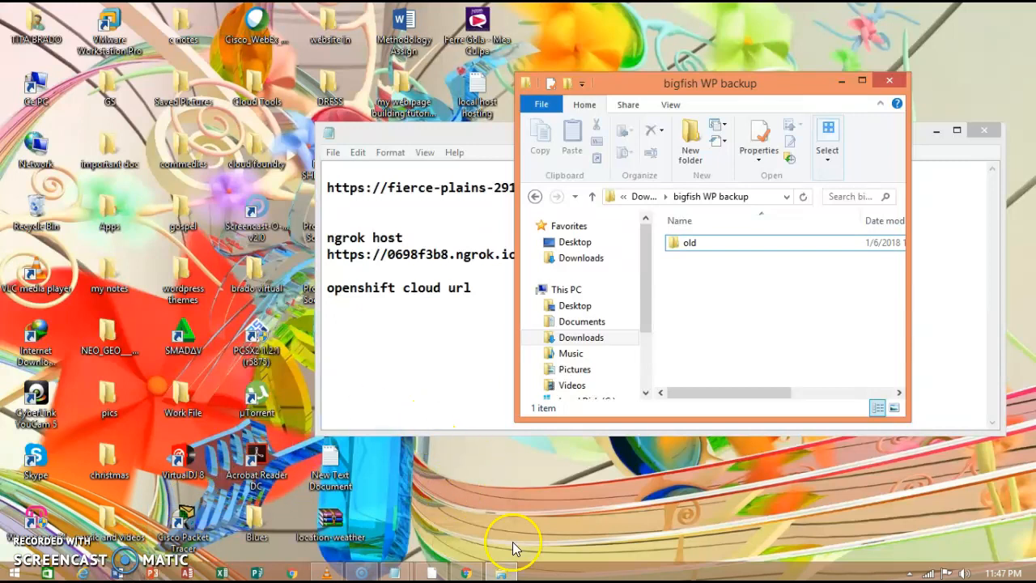
click(466, 573)
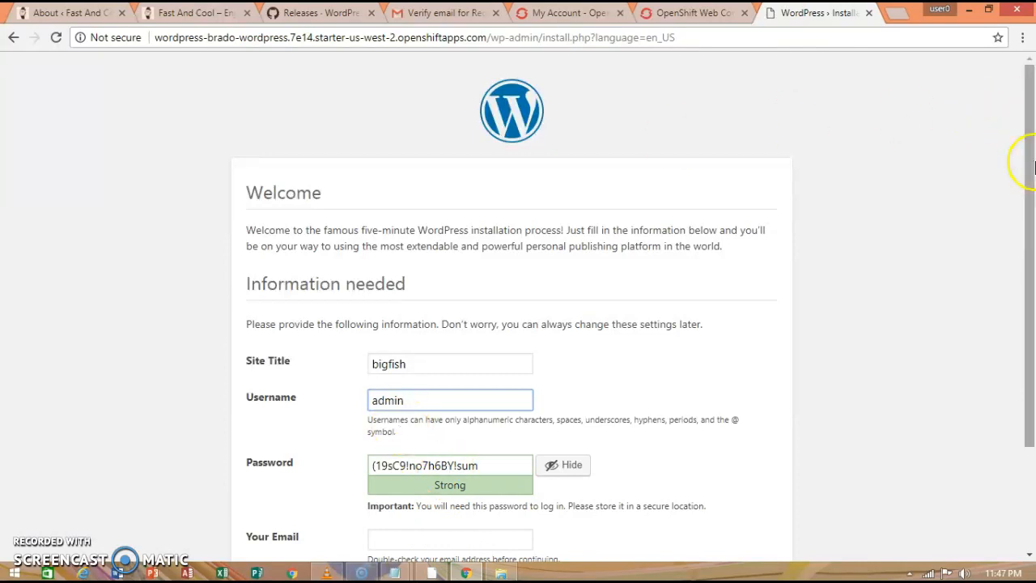
Step: Swap in a custom weak password, confirm it, enter the admin email, and install WordPress
drag(1030, 166, 1022, 232)
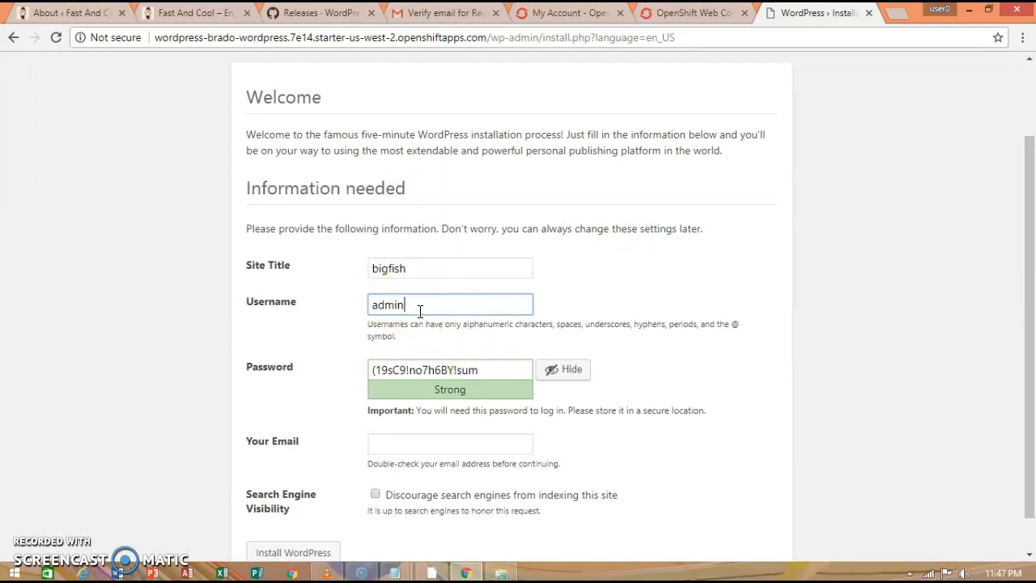
drag(493, 370, 335, 391)
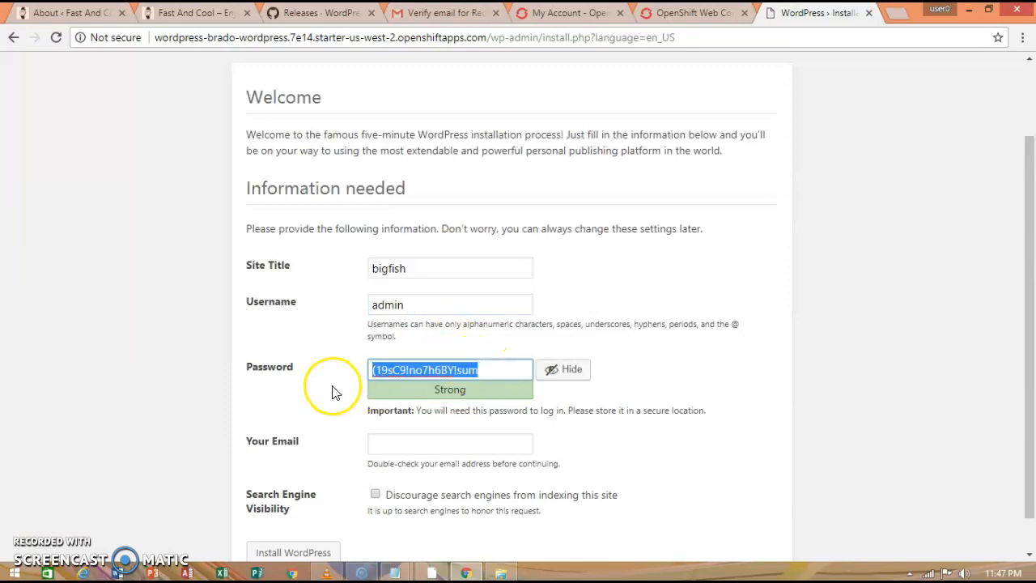
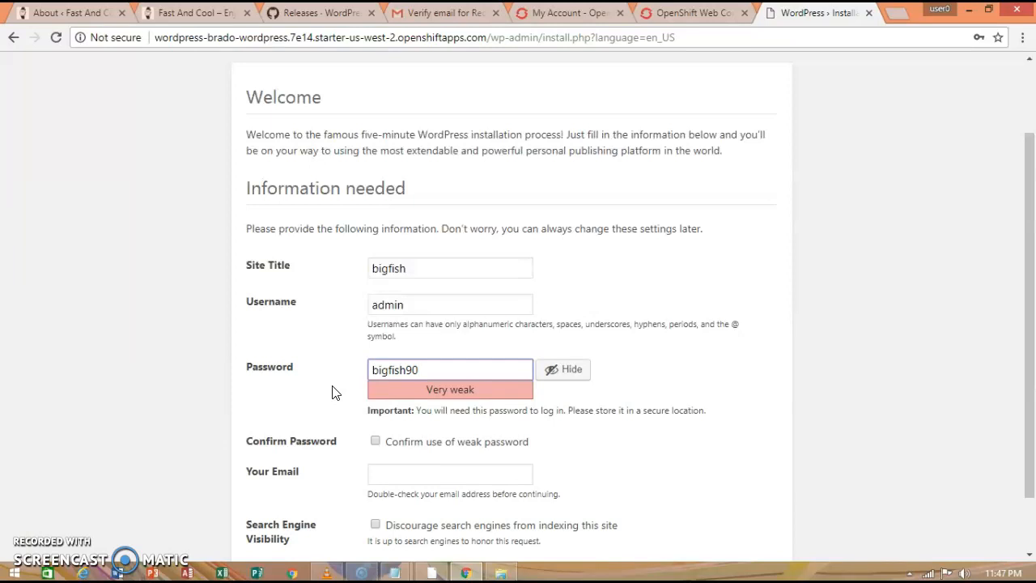
click(547, 372)
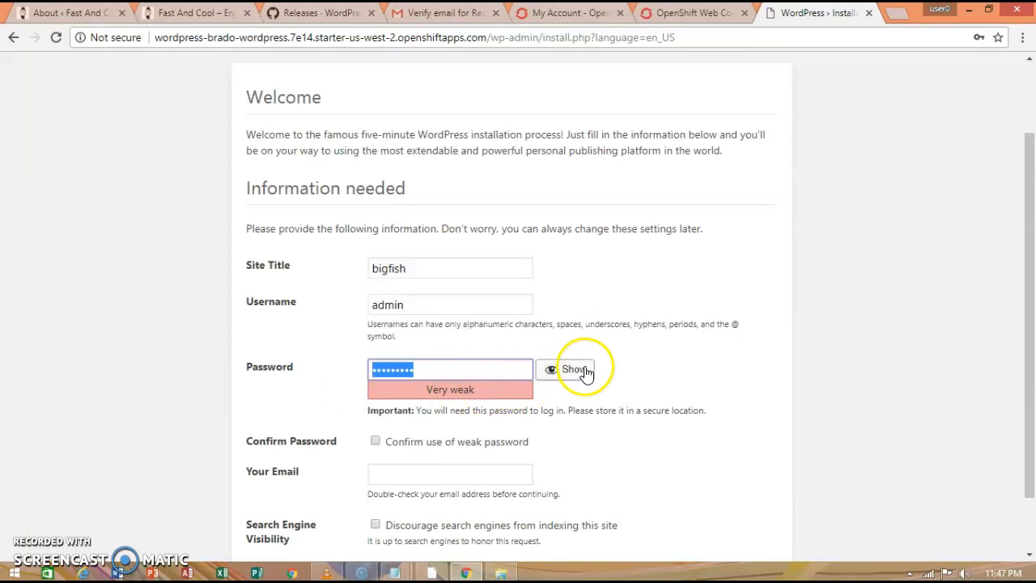
click(375, 442)
click(381, 470)
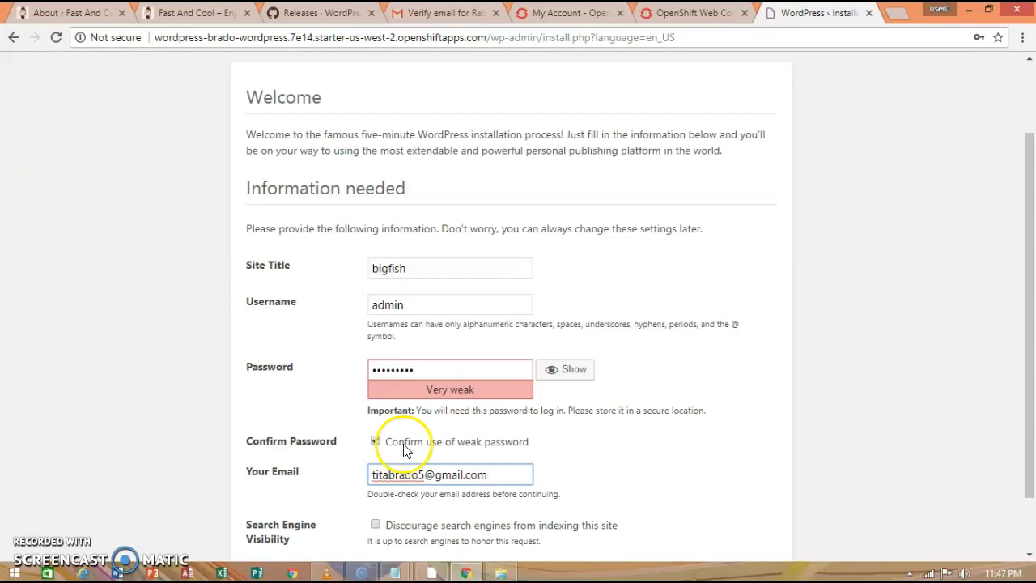
scroll(1018, 350, down, 1)
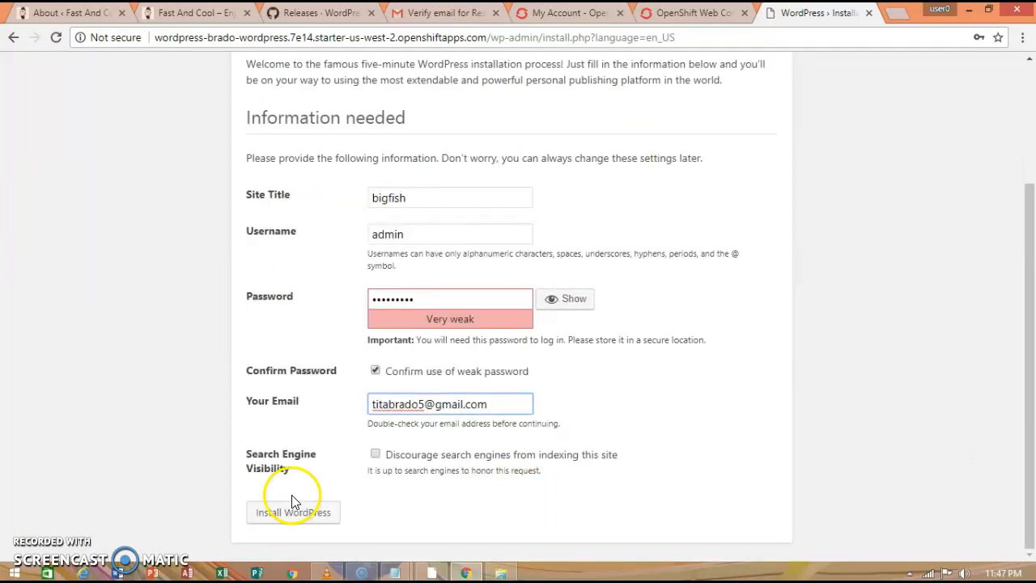
click(307, 514)
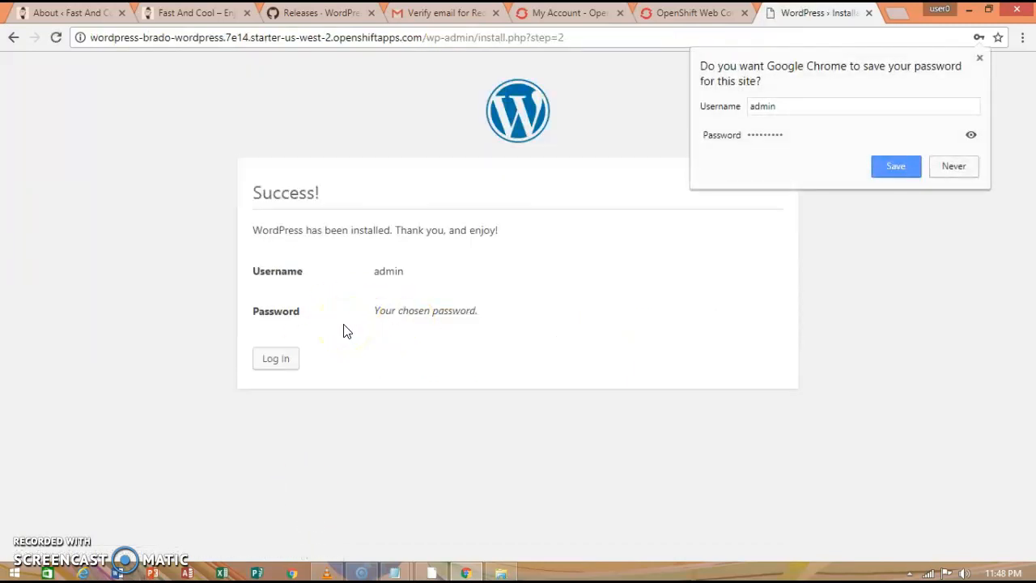
Step: Sign in to the new bigfish site as admin with the chosen password
click(279, 365)
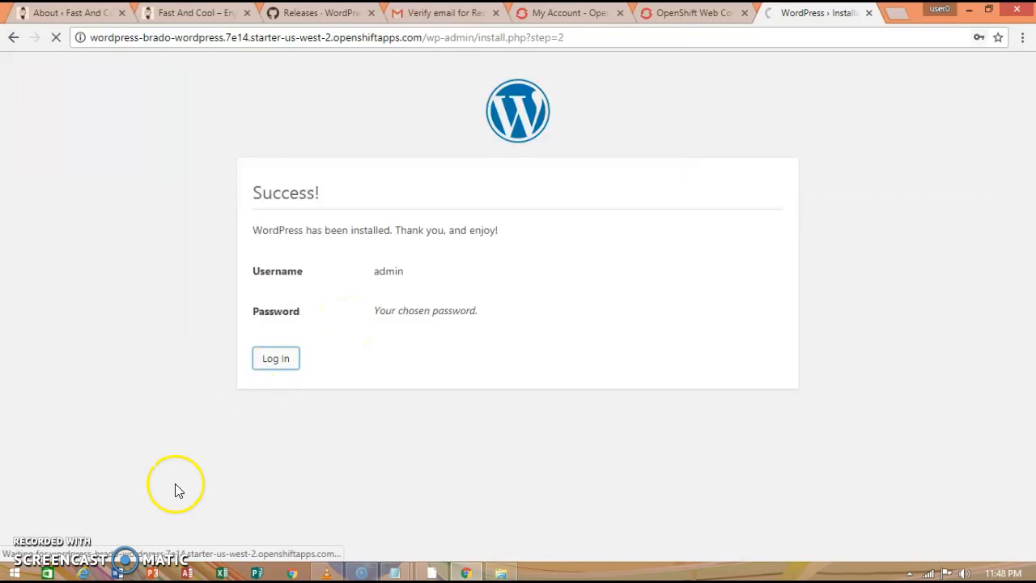
click(466, 574)
click(466, 574)
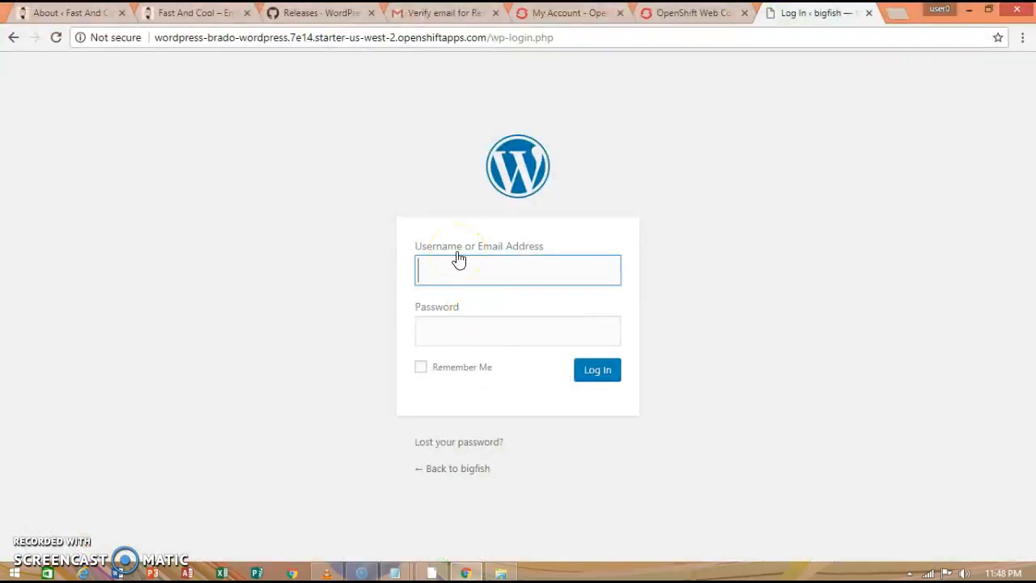
text(admin)
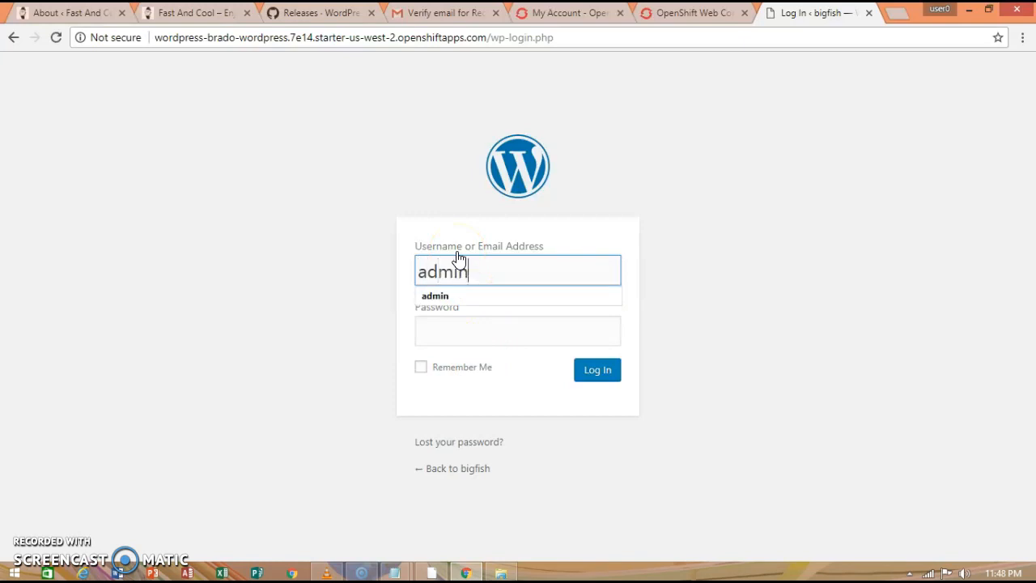
click(439, 295)
click(442, 319)
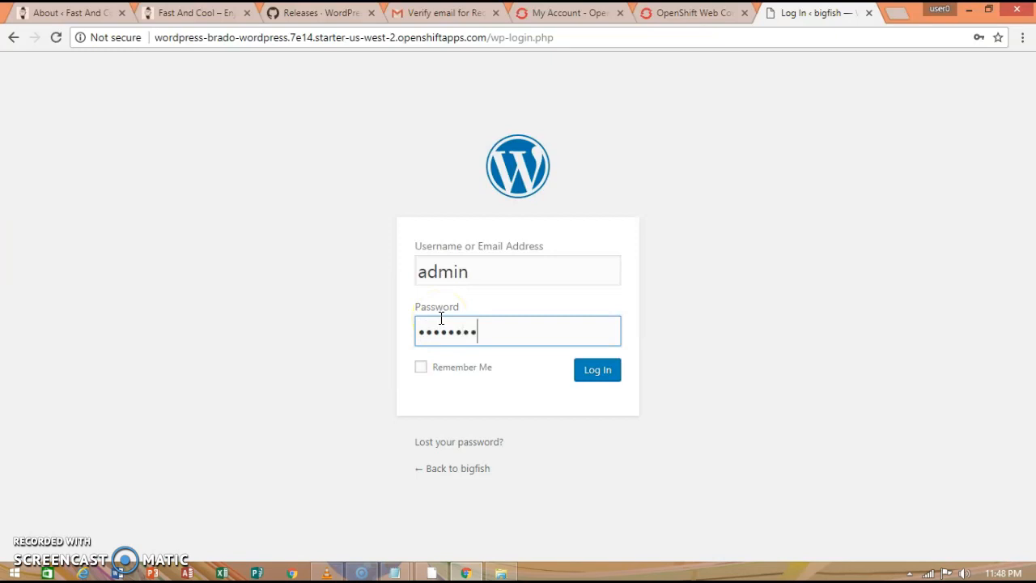
key(Return)
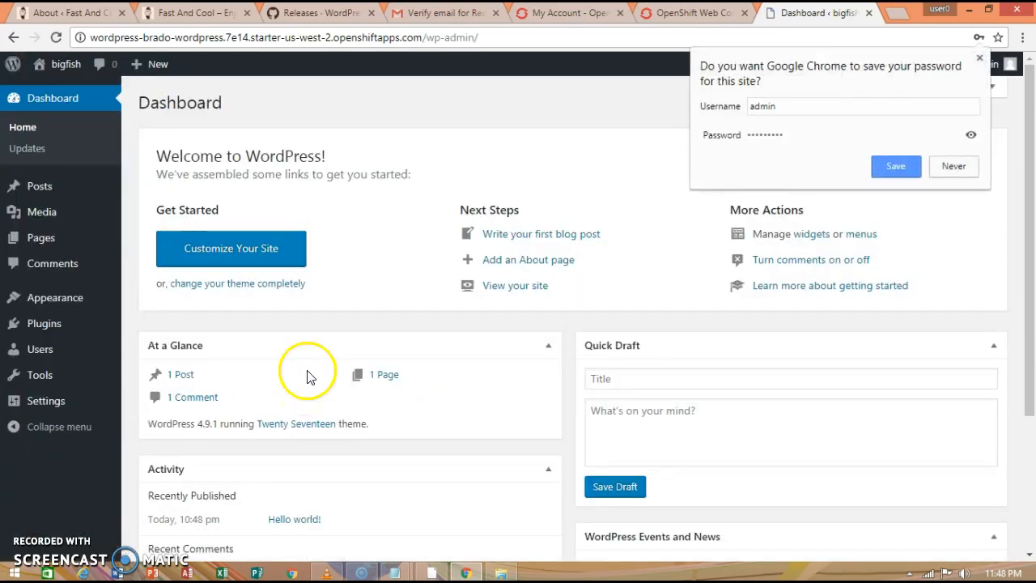
Step: Dismiss Chrome's save-password bubble and bring up the All-in-One WP Migration Import page
click(979, 60)
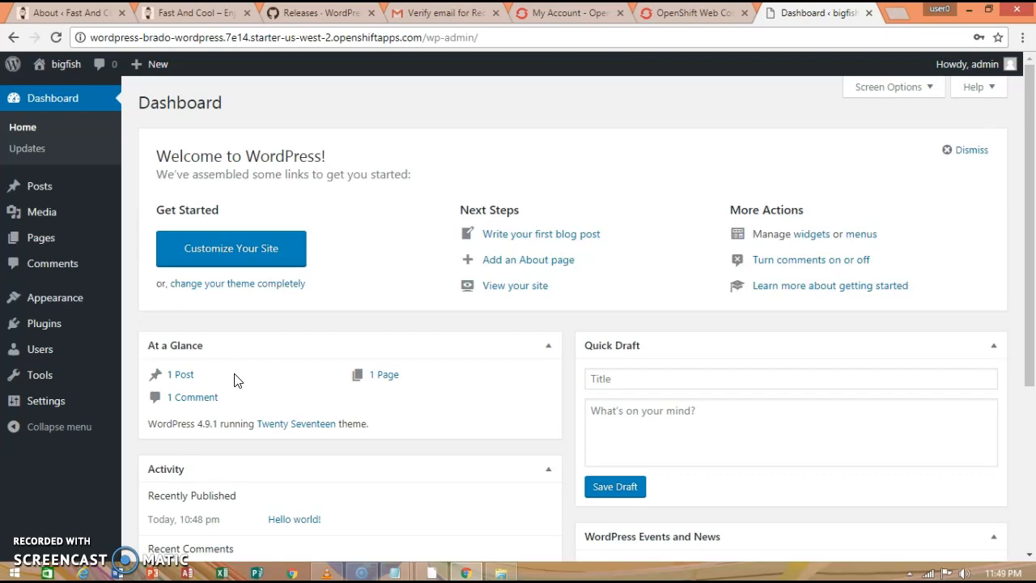
click(465, 574)
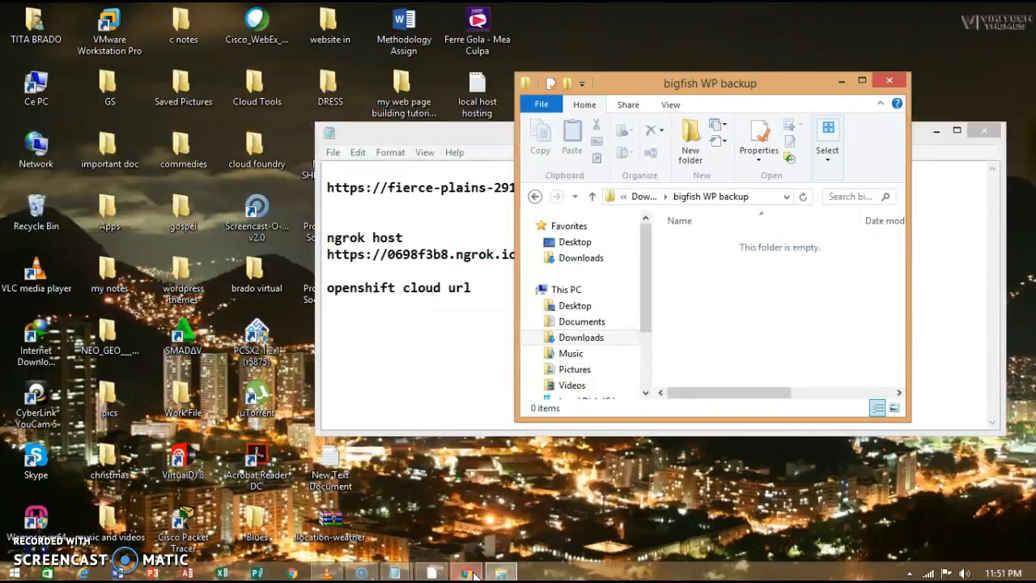
click(473, 575)
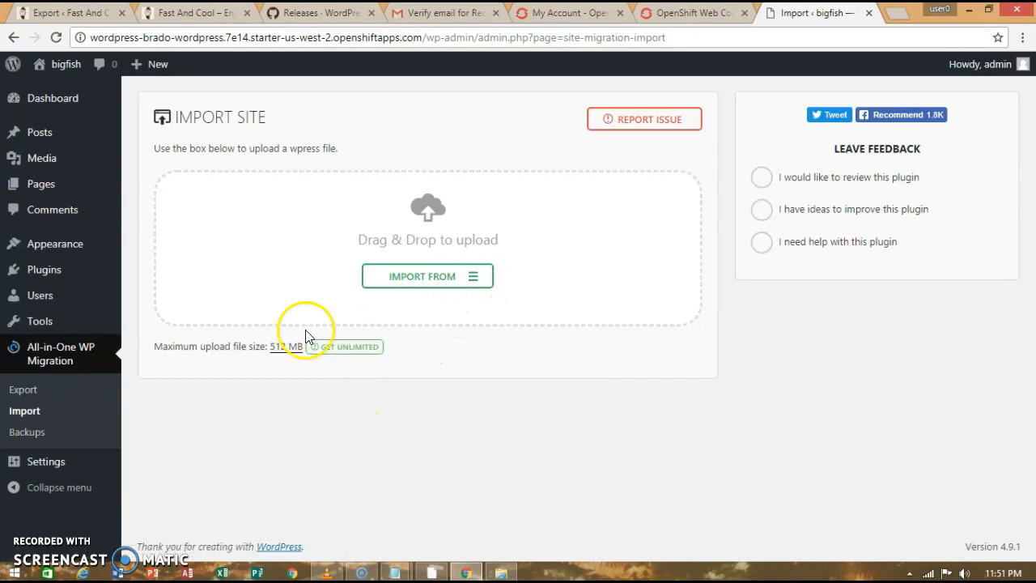
Step: Import the localhost-bigfish .wpress backup from Downloads via Import From > File
click(445, 276)
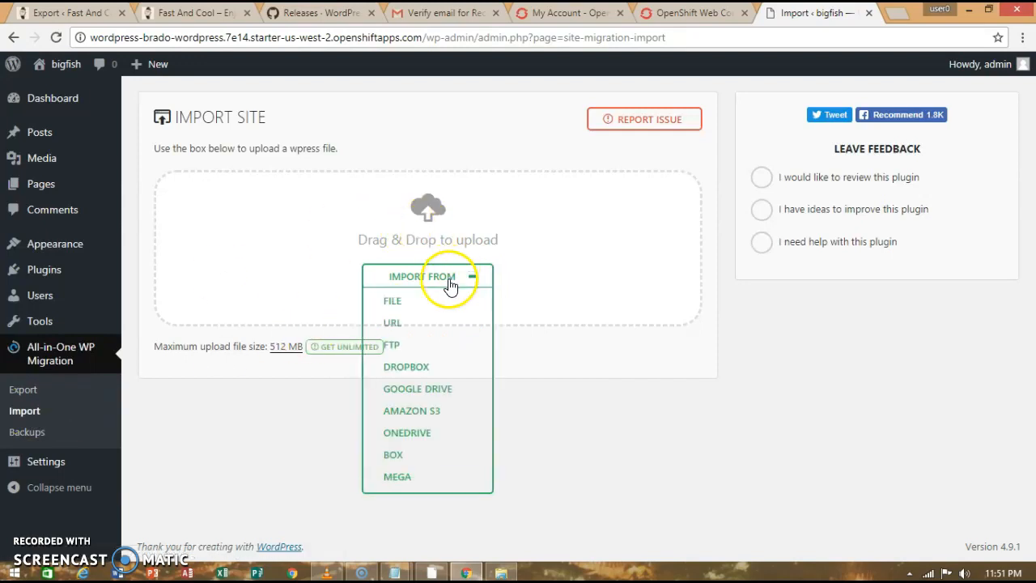
click(397, 302)
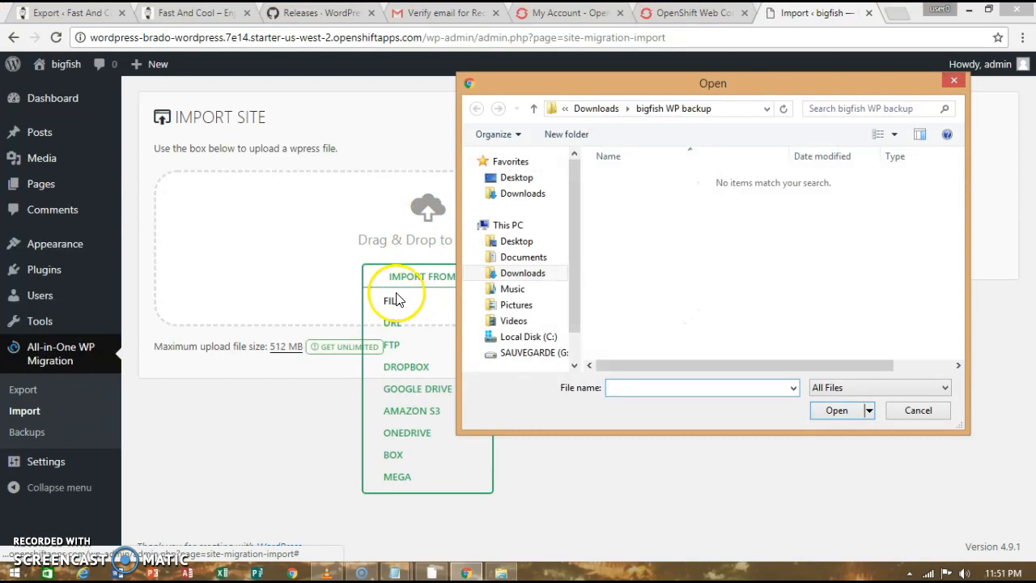
click(530, 273)
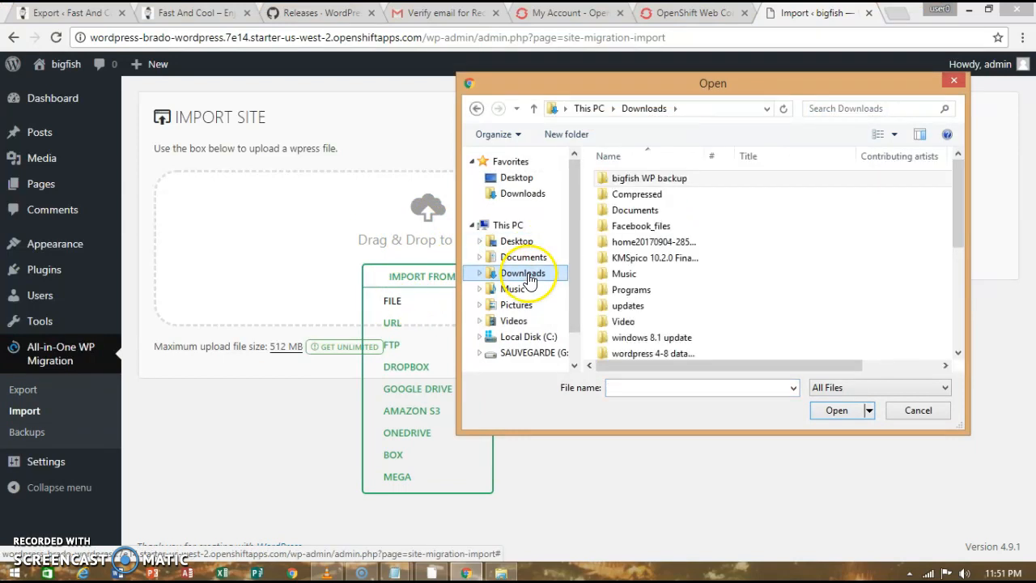
drag(955, 184, 952, 285)
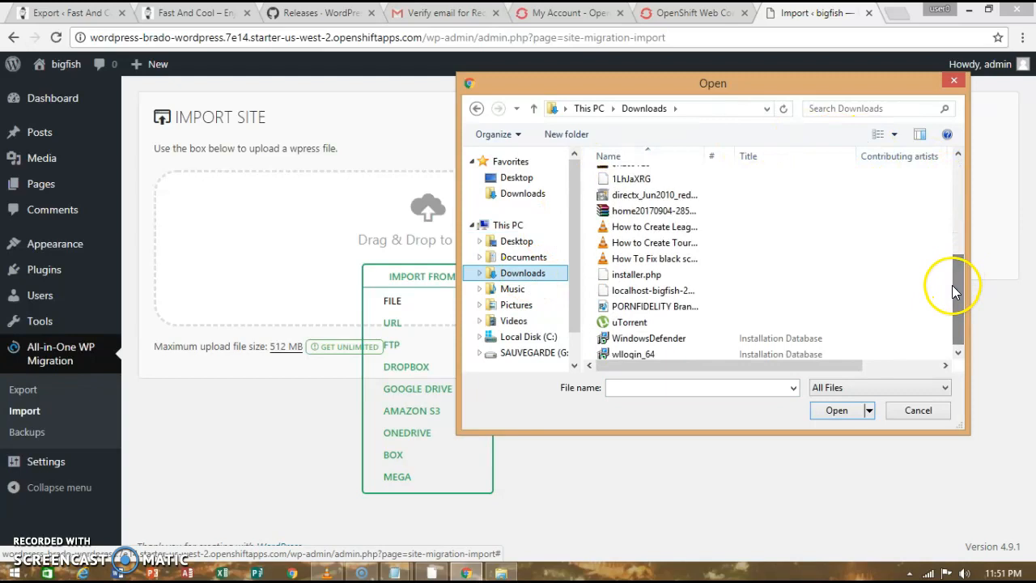
click(674, 291)
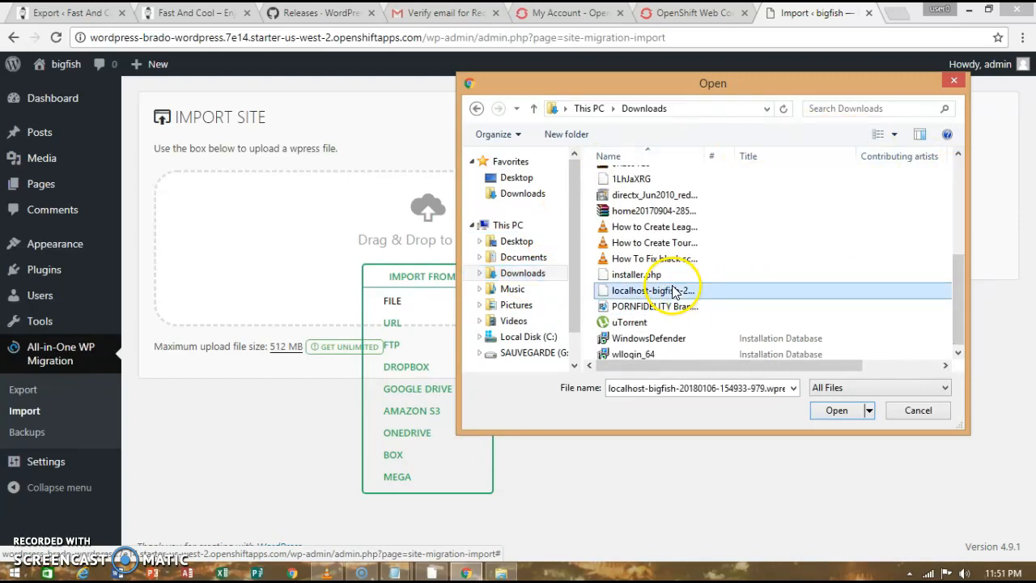
click(842, 410)
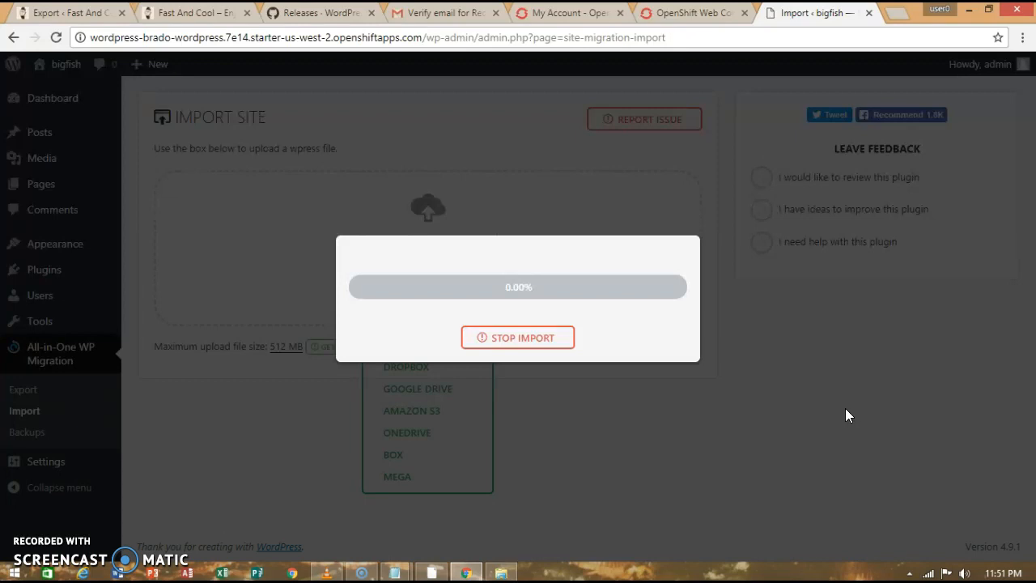
click(465, 571)
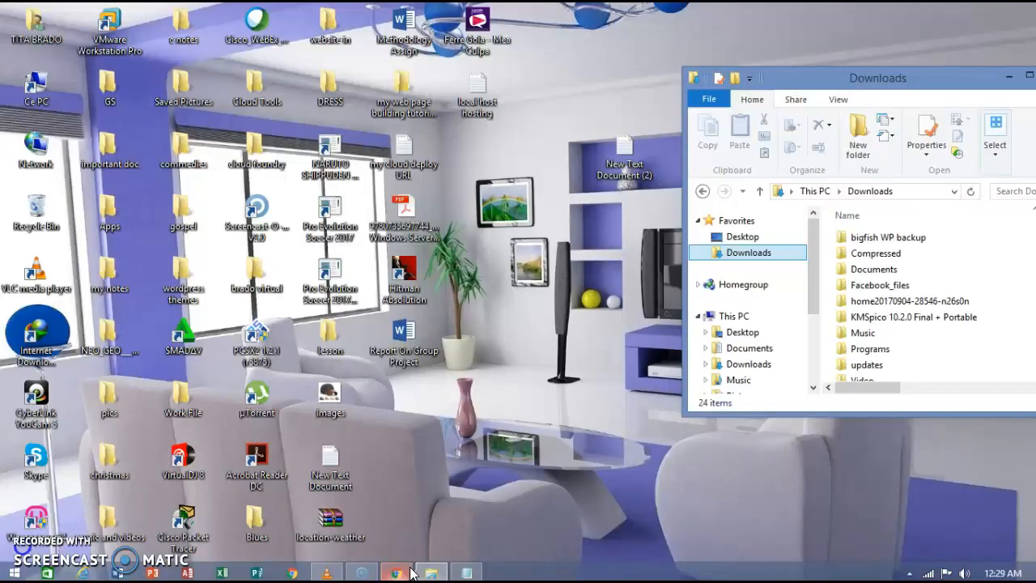
click(399, 572)
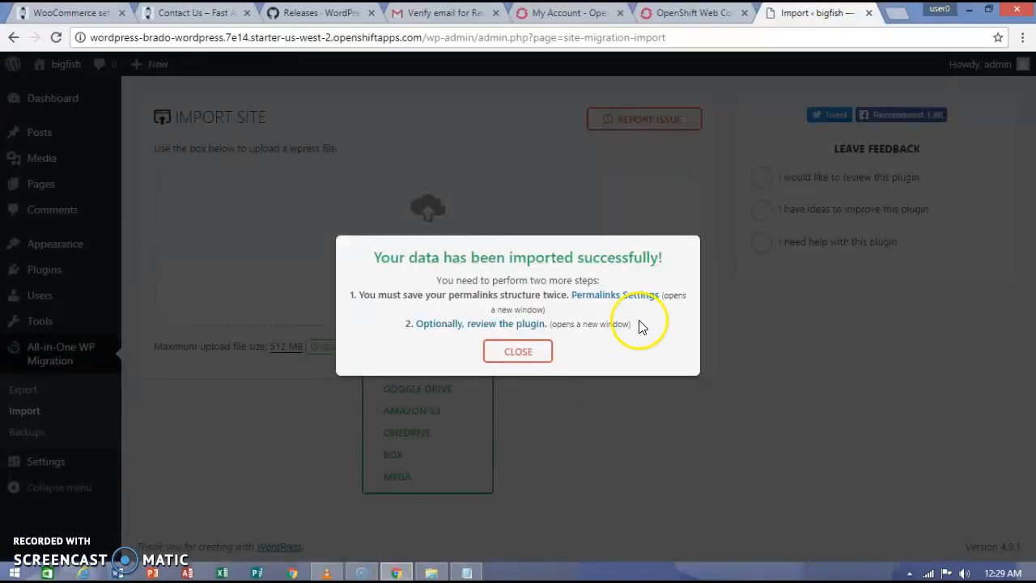
Step: Open Permalink Settings from the success dialog and log in with the imported site's account
click(611, 298)
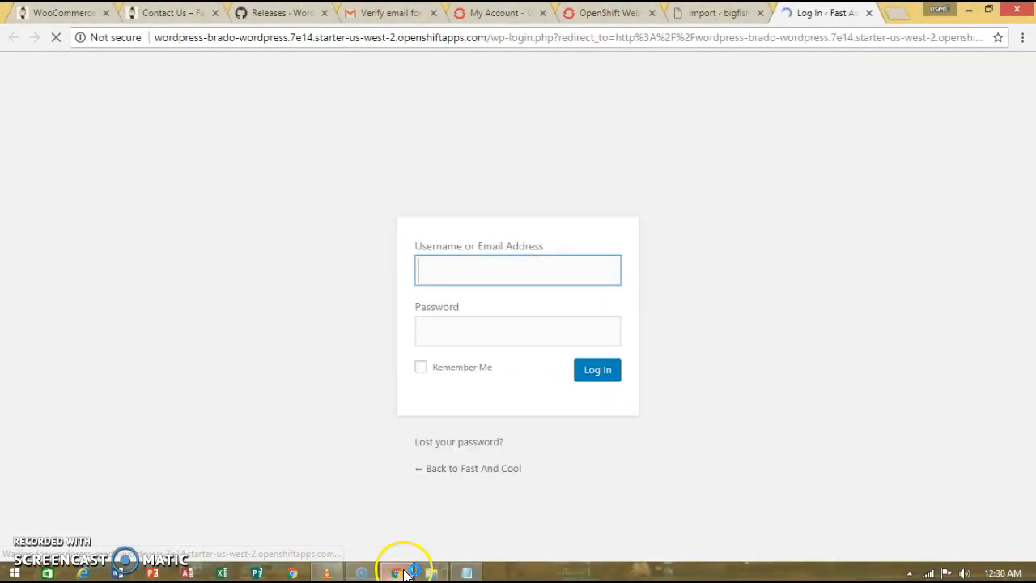
click(403, 572)
click(403, 572)
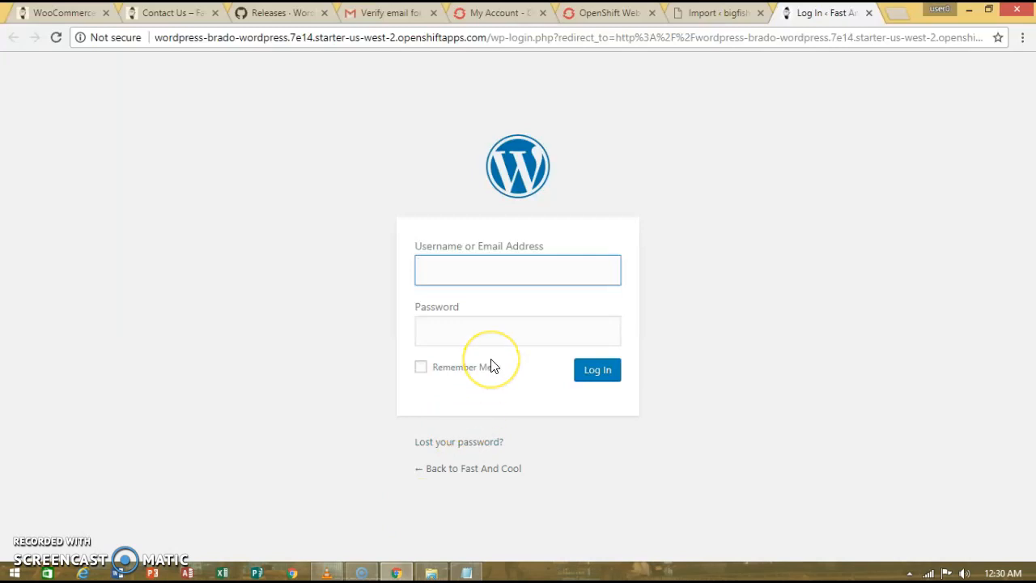
text(tit)
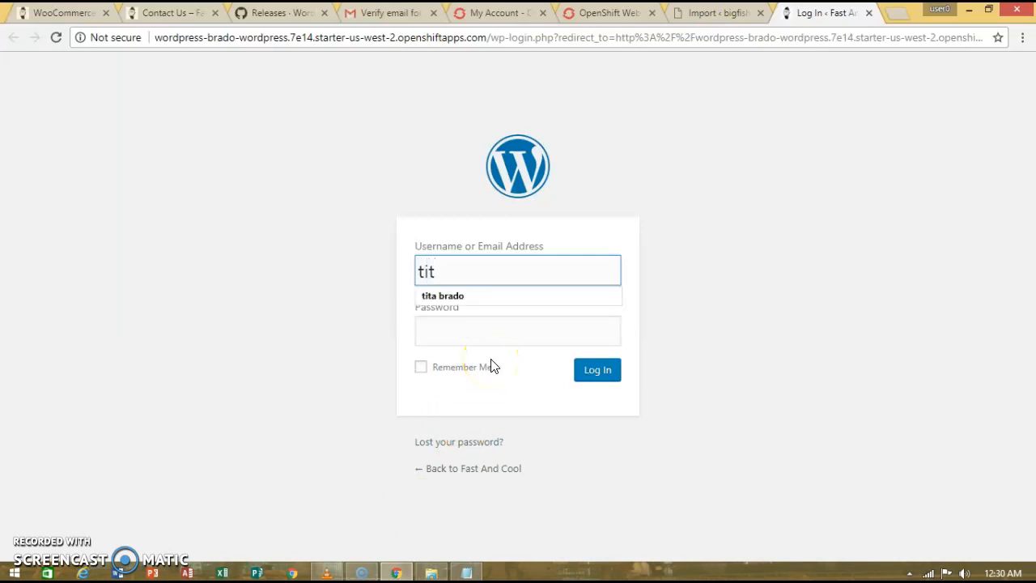
click(453, 296)
click(449, 330)
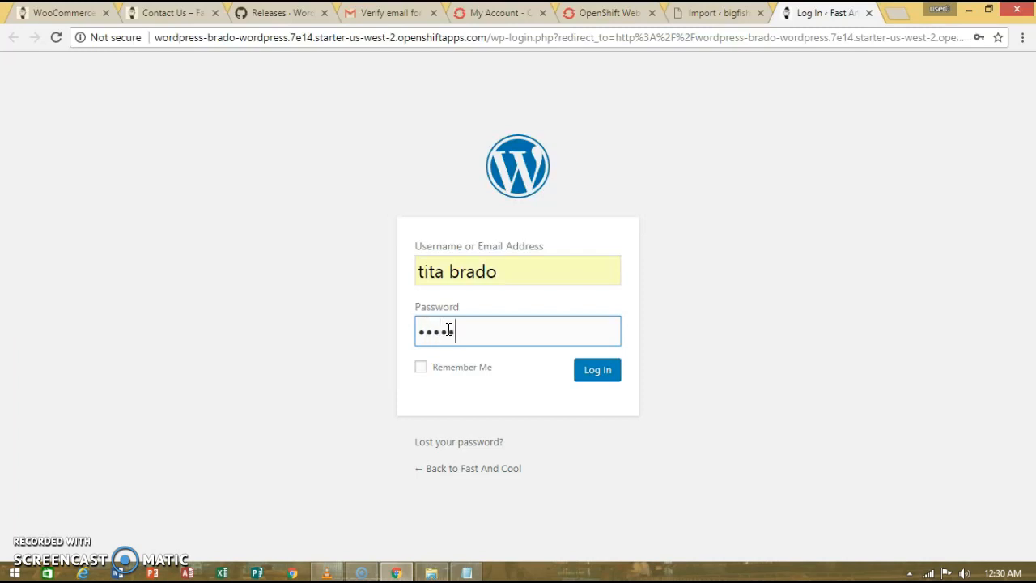
key(Return)
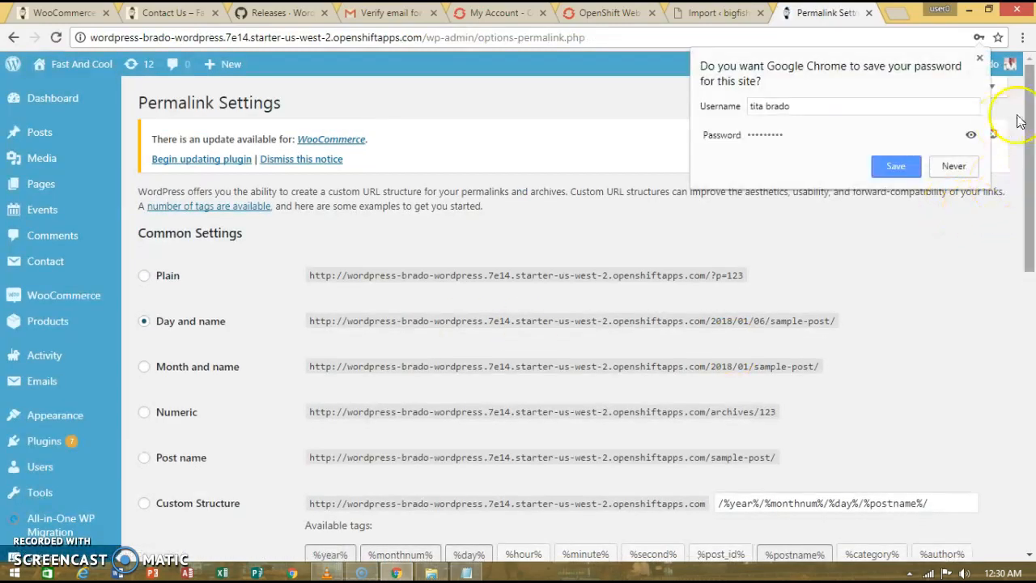
Step: Resave the permalink structure with Save Changes
drag(1031, 170, 1025, 462)
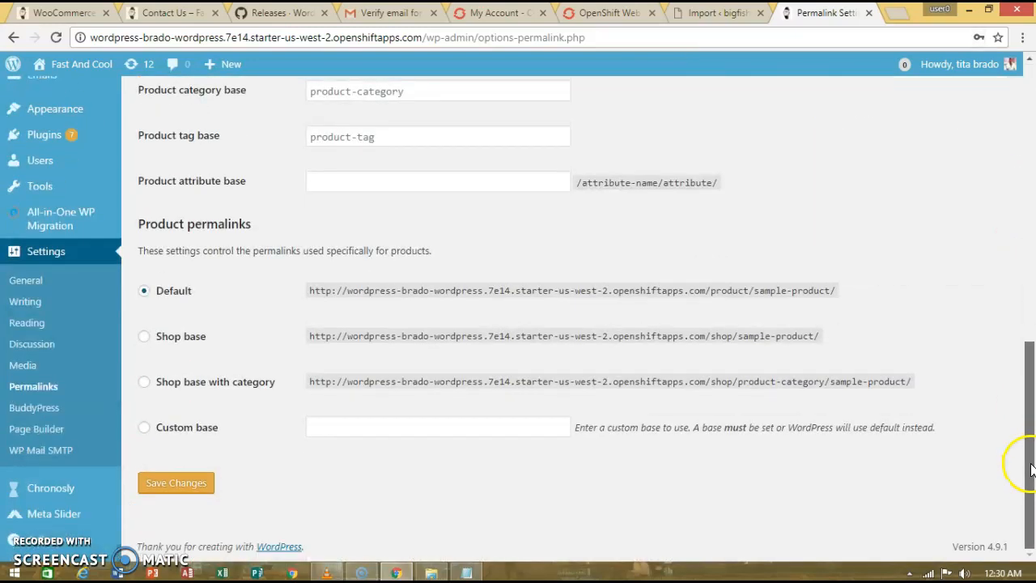
mouse_move(102, 512)
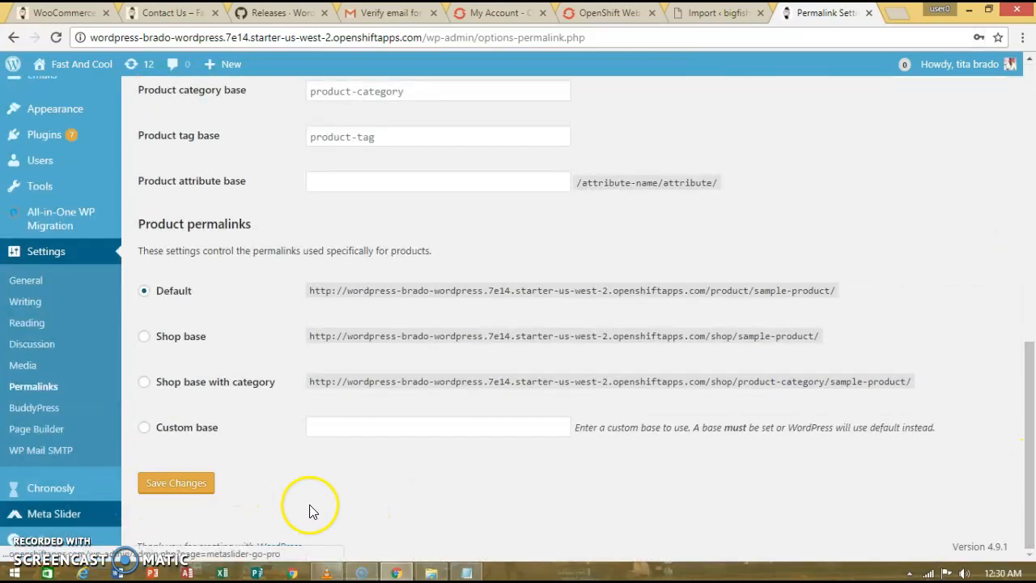
click(179, 489)
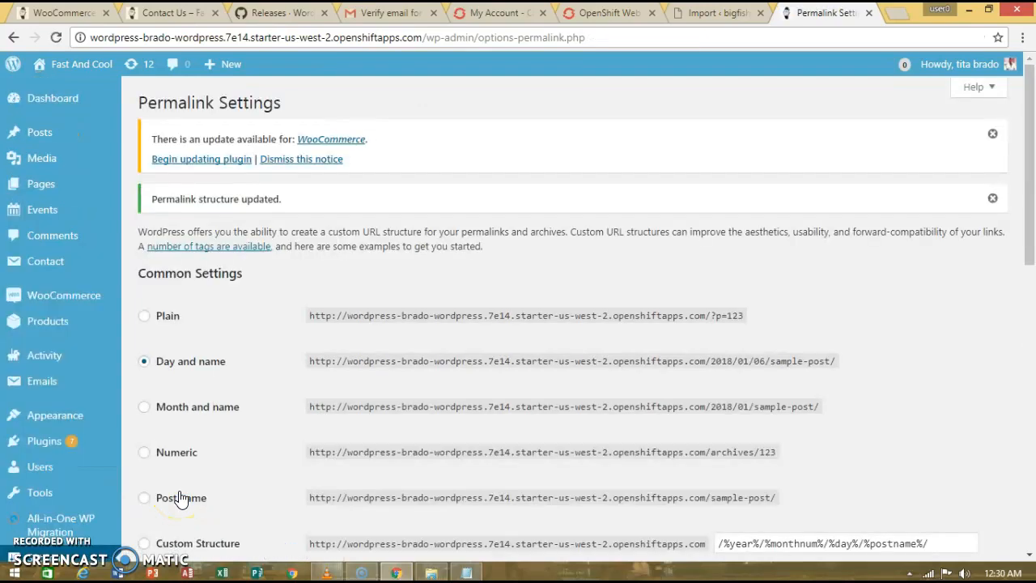
Step: Open the live site from Visit Site in a new tab and switch to it
mouse_move(1032, 182)
mouse_down()
mouse_move(1032, 197)
mouse_move(1026, 168)
mouse_up()
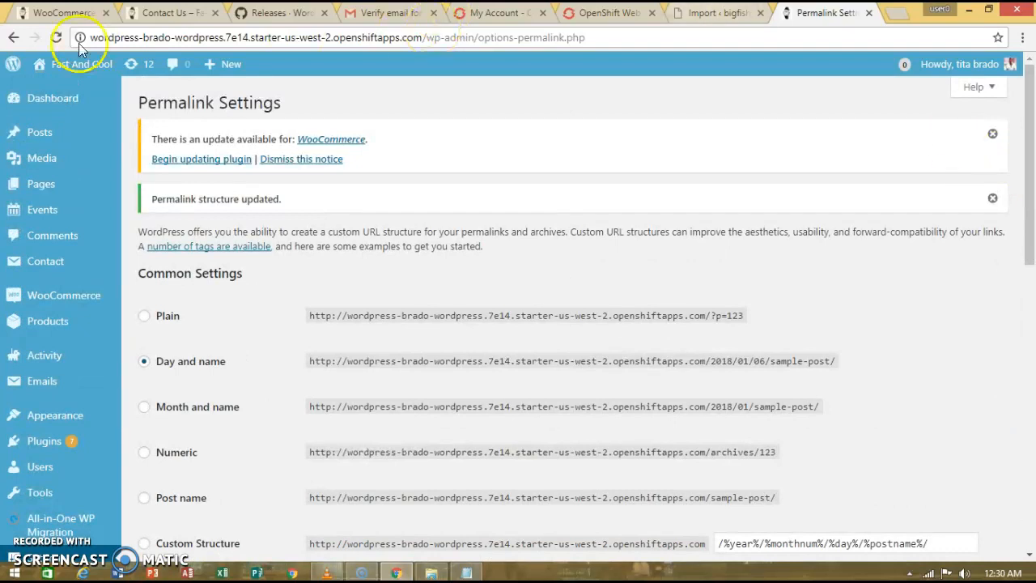
mouse_move(76, 67)
right_click(55, 92)
click(89, 98)
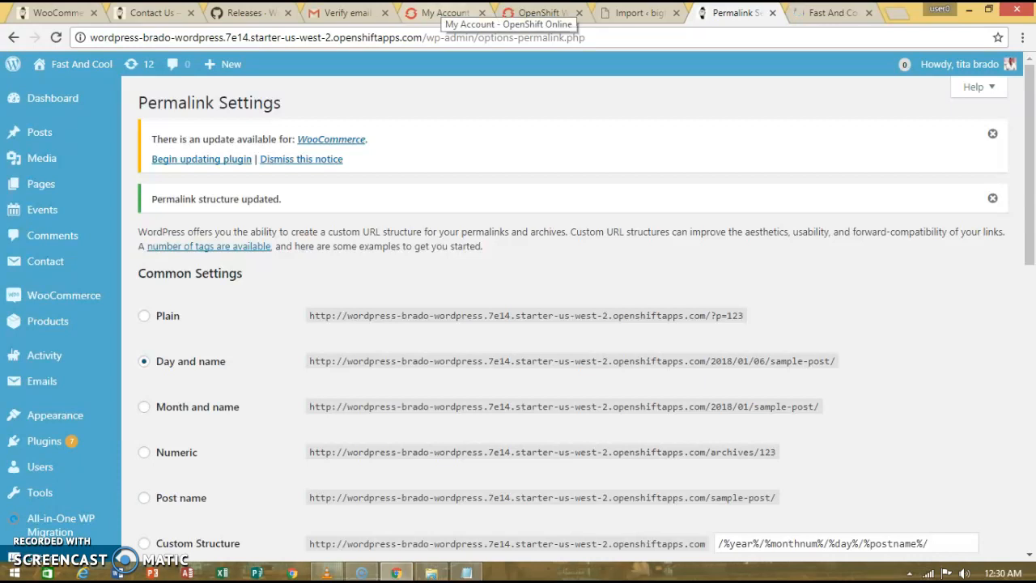
click(822, 13)
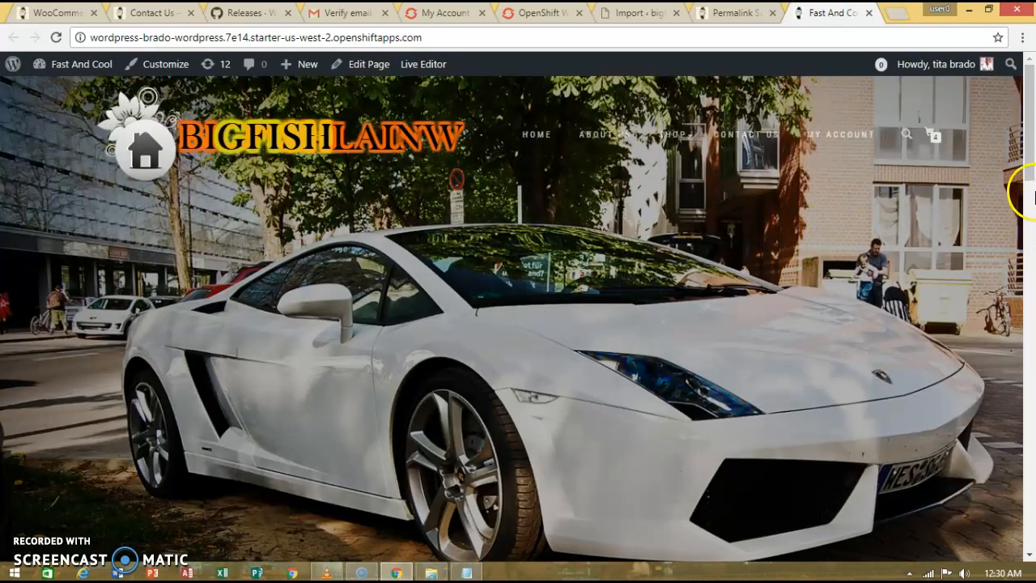
Step: Compare the live OpenShift site with the localhost copy across tabs, then show the Notepad closing notes
drag(1029, 138, 1024, 101)
click(166, 13)
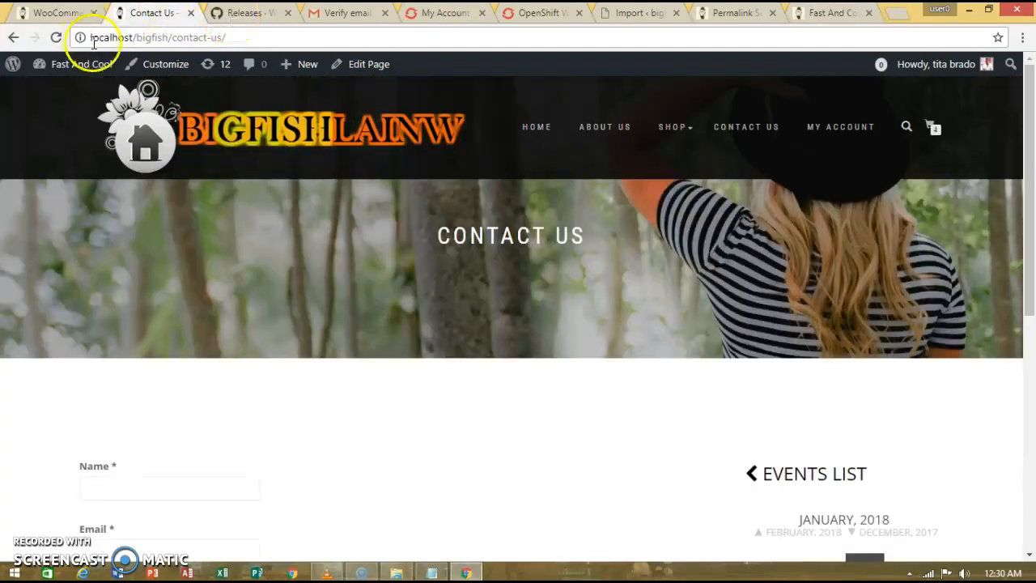
click(531, 134)
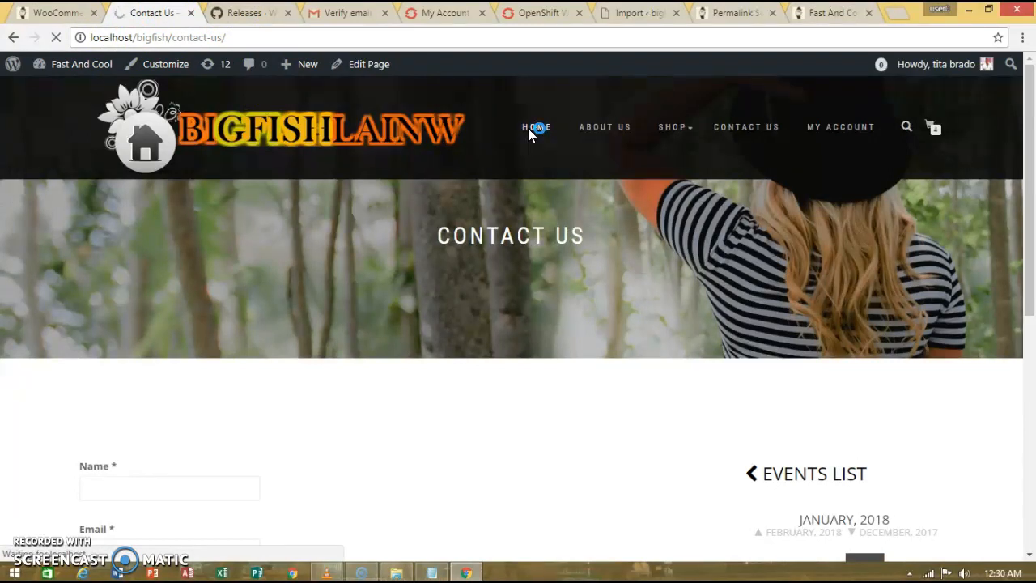
click(818, 13)
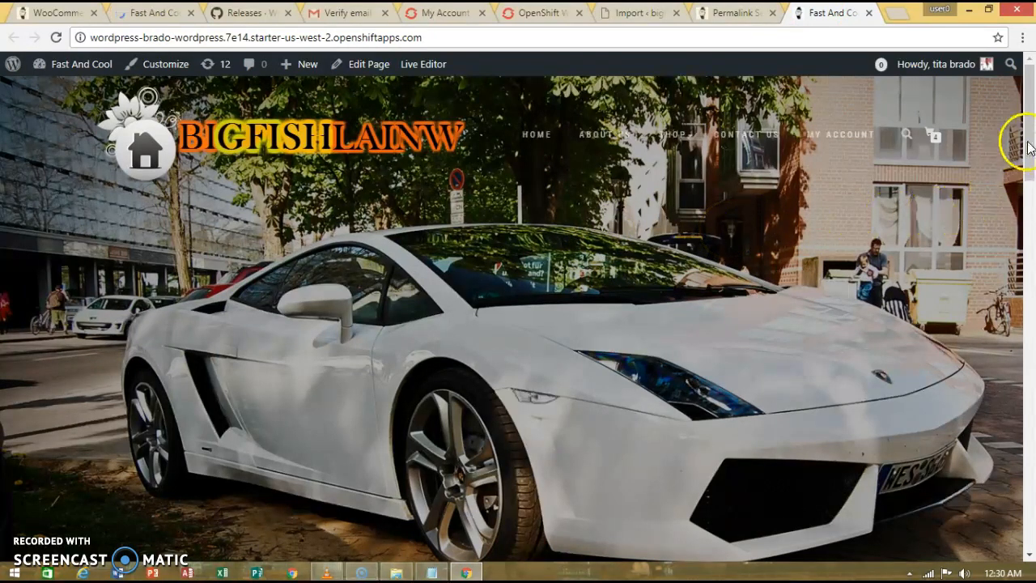
click(733, 14)
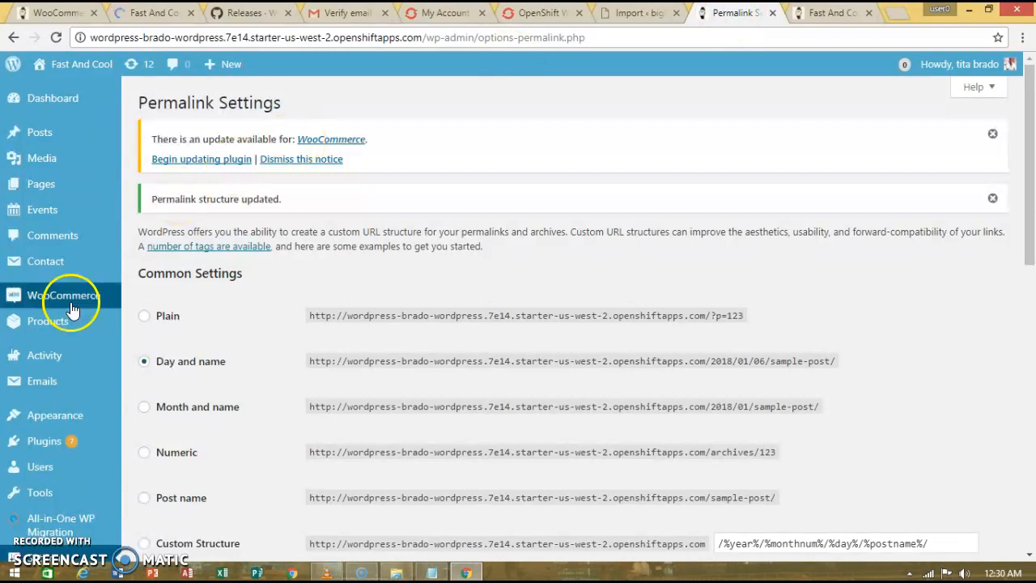
click(45, 8)
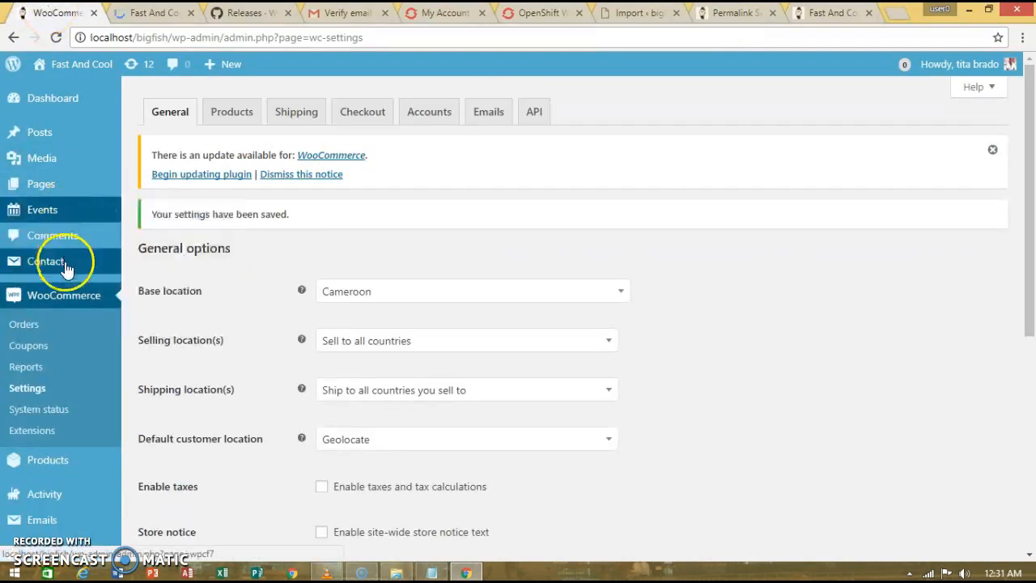
click(158, 12)
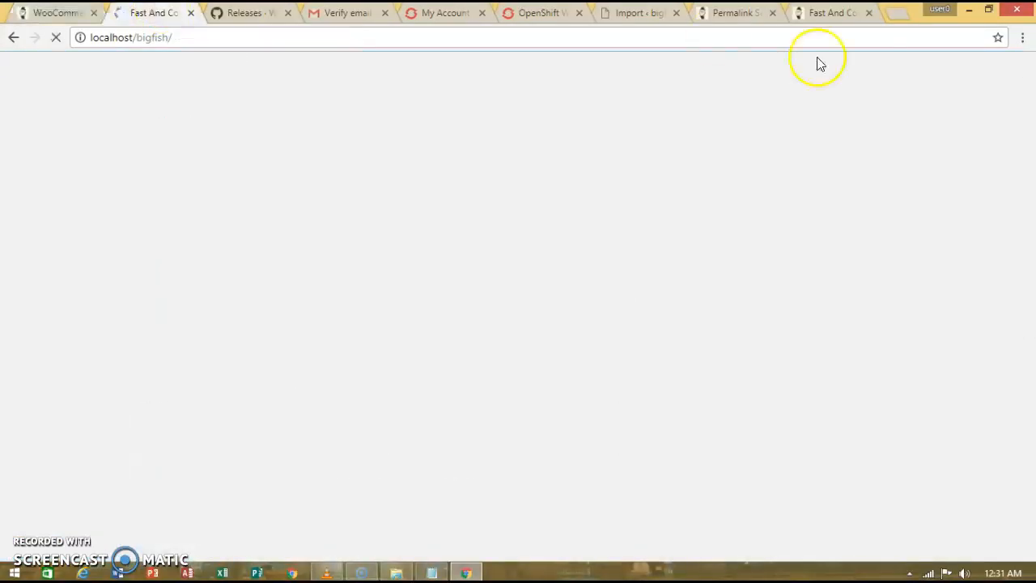
click(834, 12)
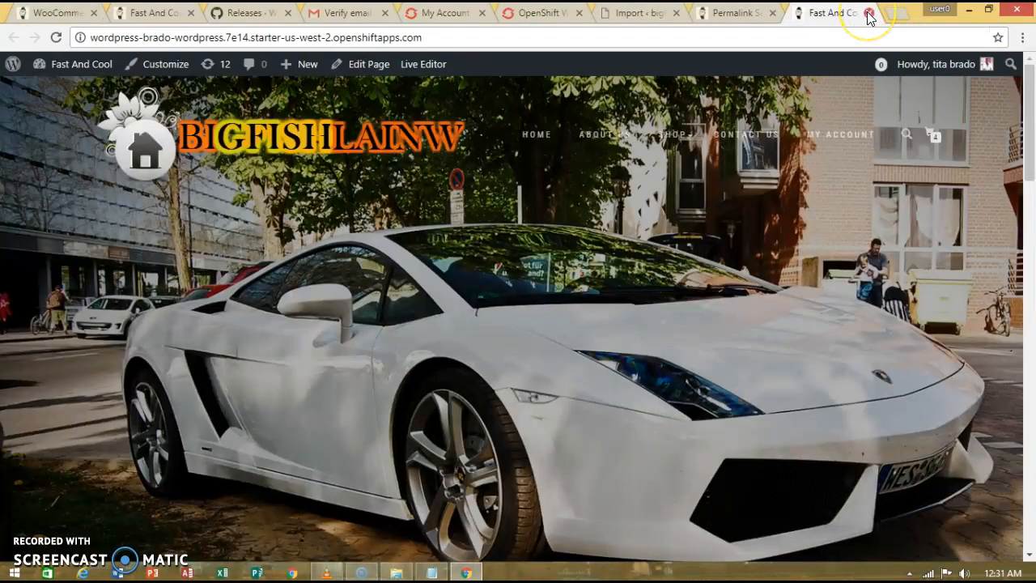
click(969, 9)
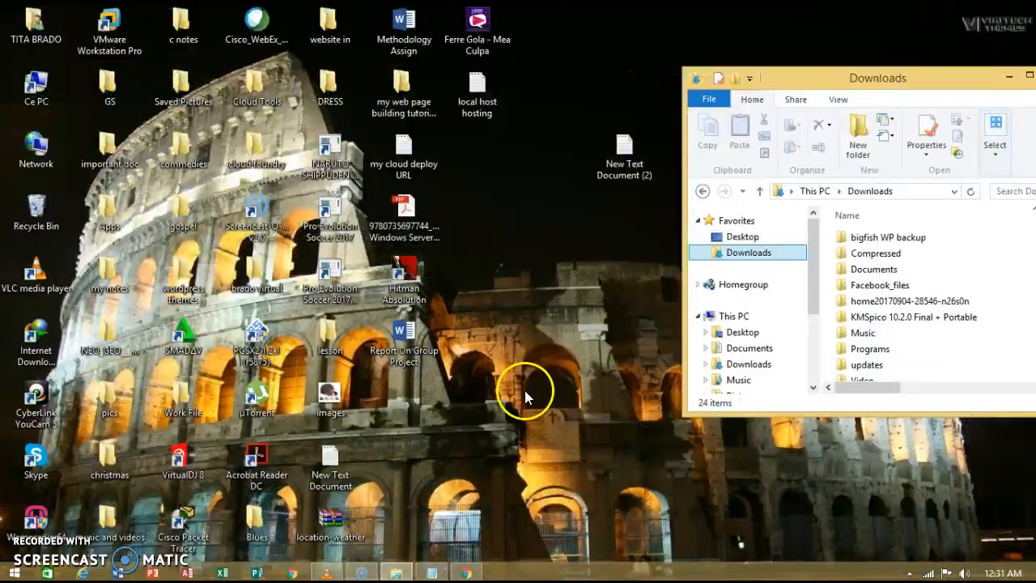
click(438, 572)
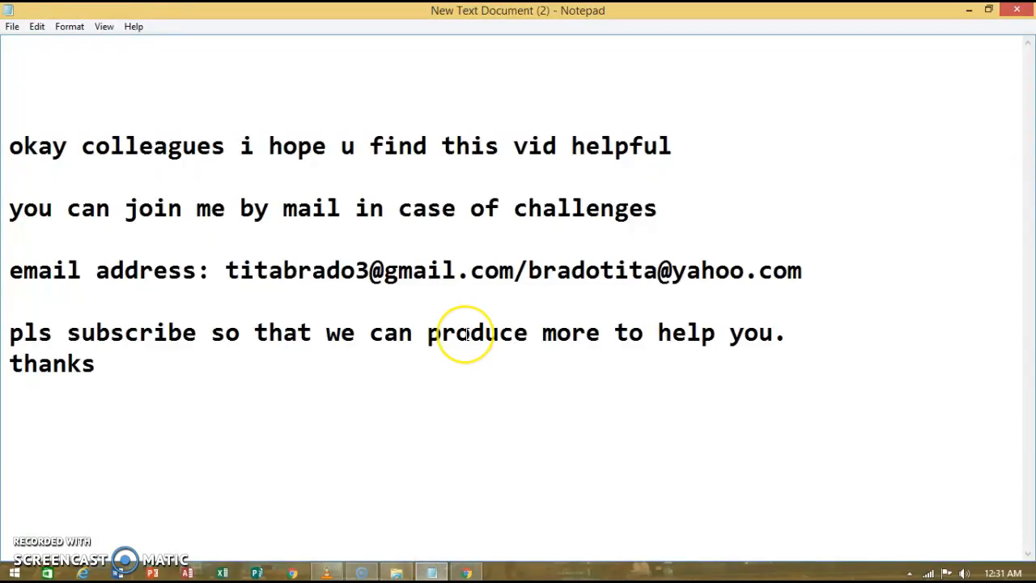